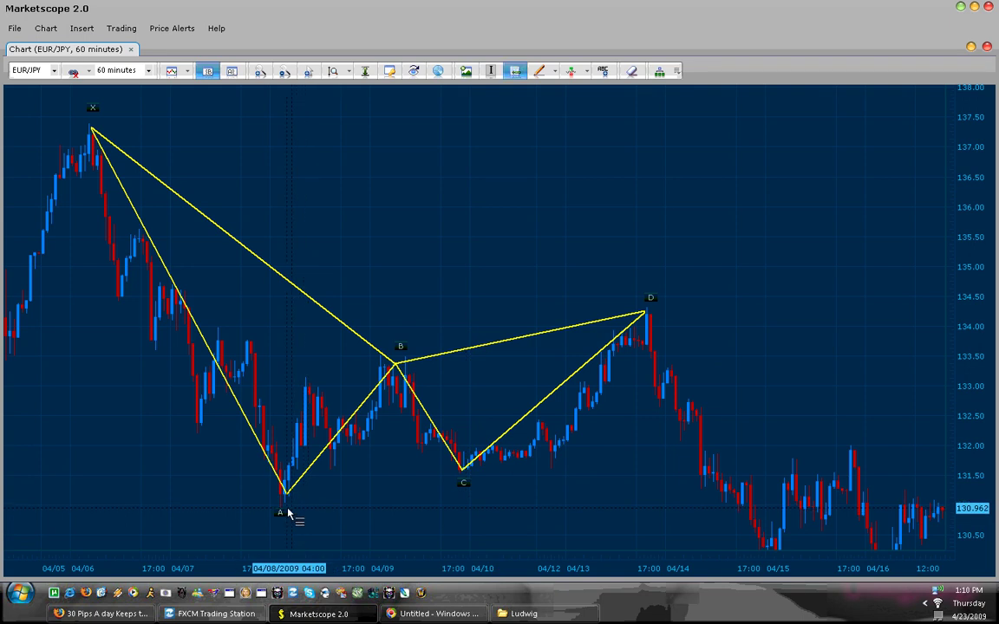
Draw a Fibonacci retracement from the A low to the D high, then place a new label just right of D
{"action": "mouse_move", "coordinate": [275, 510]}
{"action": "left_mouse_down"}
{"action": "mouse_move", "coordinate": [487, 385]}
{"action": "mouse_move", "coordinate": [546, 310]}
{"action": "mouse_move", "coordinate": [561, 312]}
{"action": "left_mouse_up"}
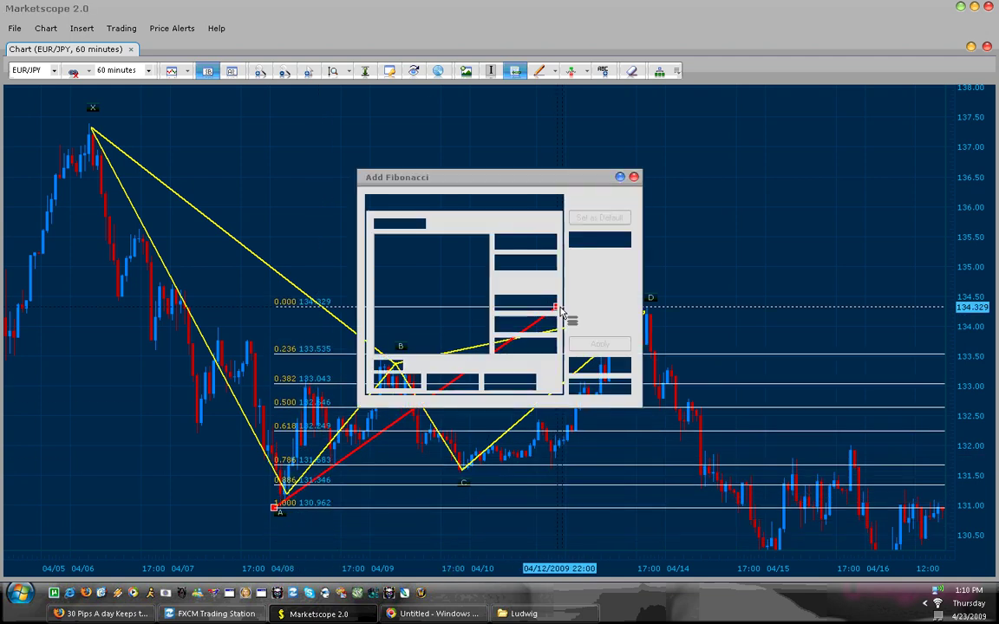
{"action": "left_click", "coordinate": [576, 368]}
{"action": "left_click", "coordinate": [603, 70]}
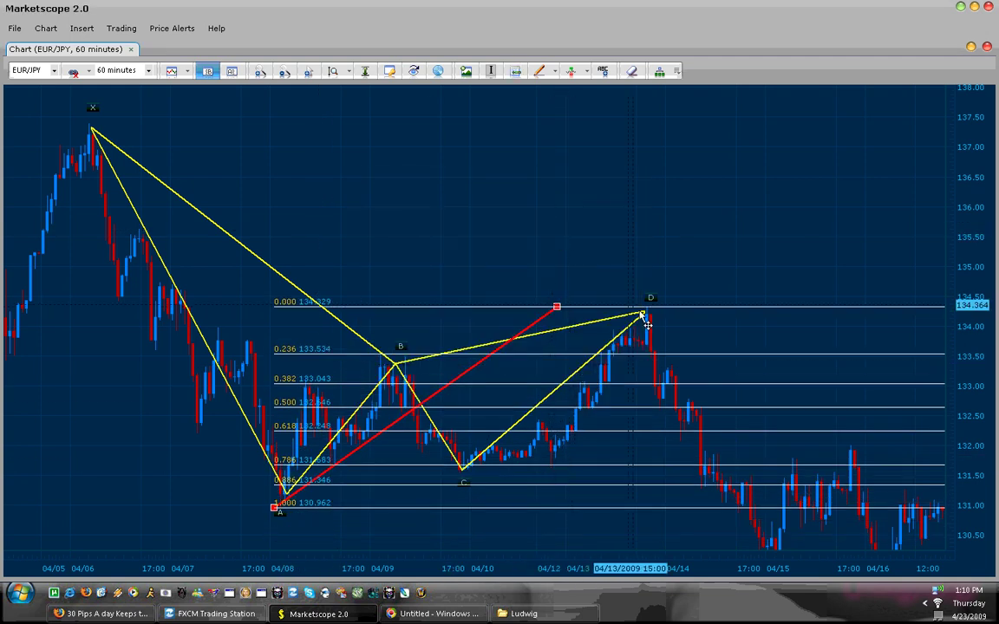
{"action": "left_click", "coordinate": [651, 424]}
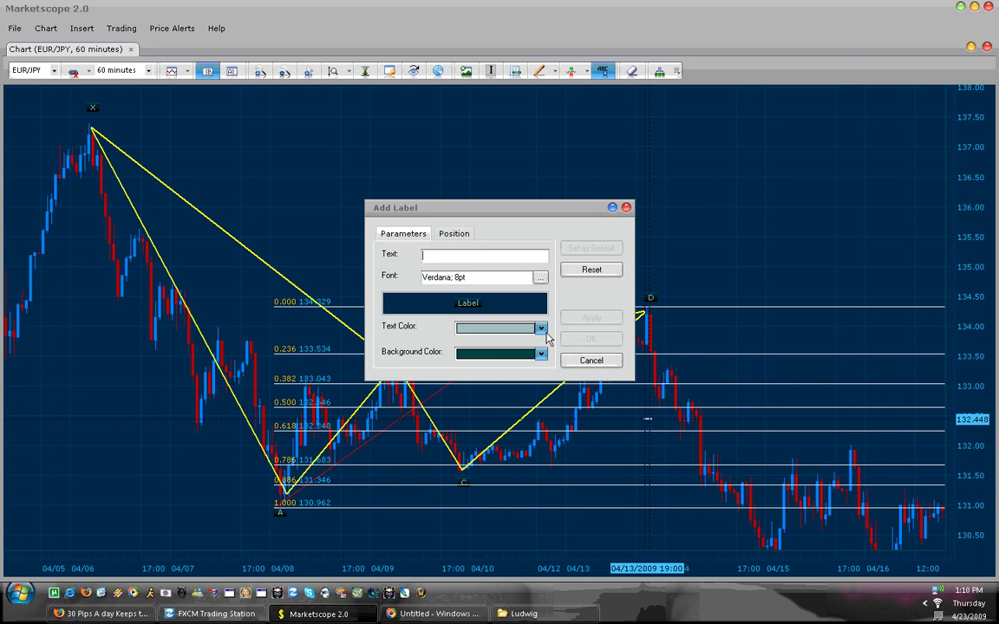
Add a 'Target 1' label right of D and a 'Target 2' label at the 1.272 level
{"action": "type", "text": "Target 1"}
{"action": "key", "text": "Return"}
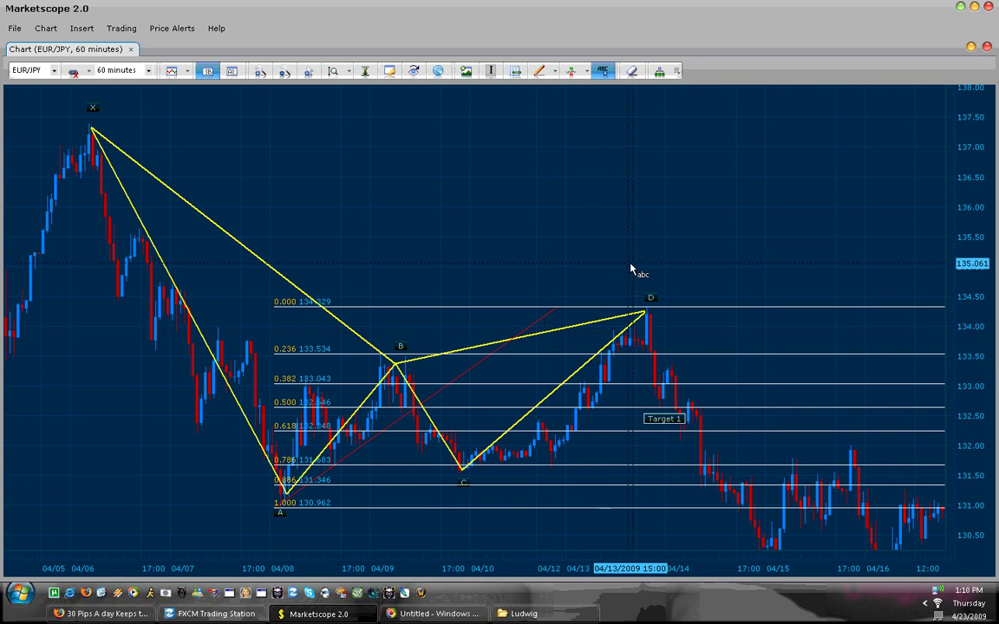
{"action": "left_click_drag", "start_coordinate": [627, 283], "coordinate": [553, 167]}
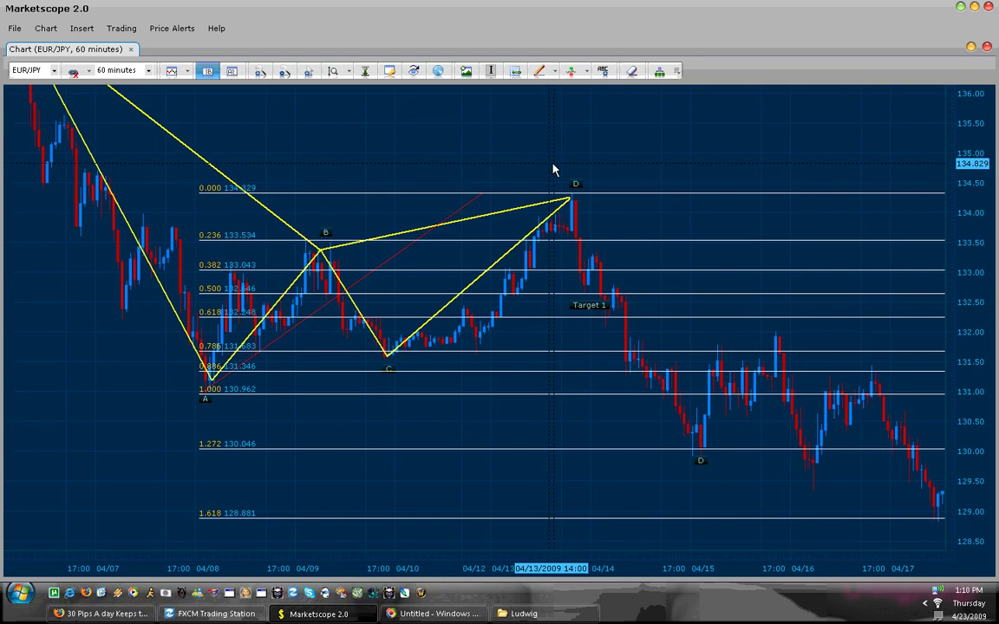
{"action": "left_click", "coordinate": [677, 462]}
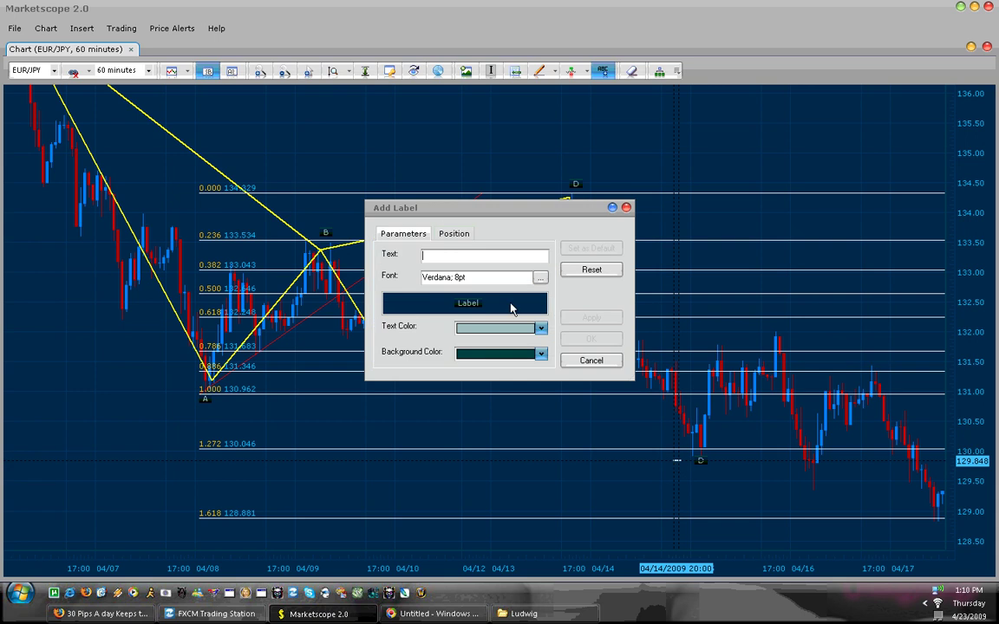
{"action": "type", "text": "(Target 2"}
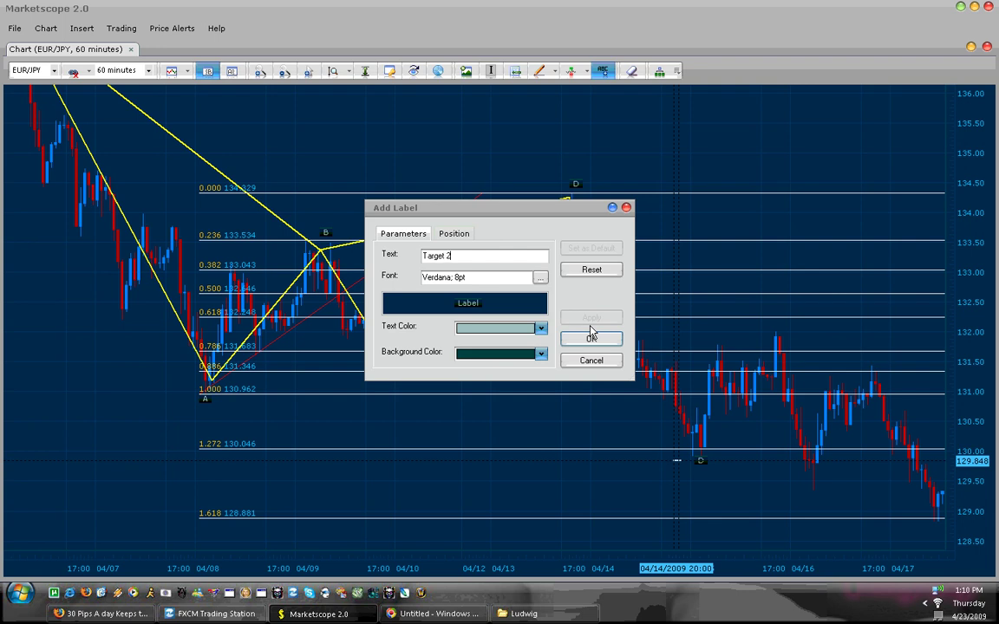
{"action": "left_click", "coordinate": [591, 337]}
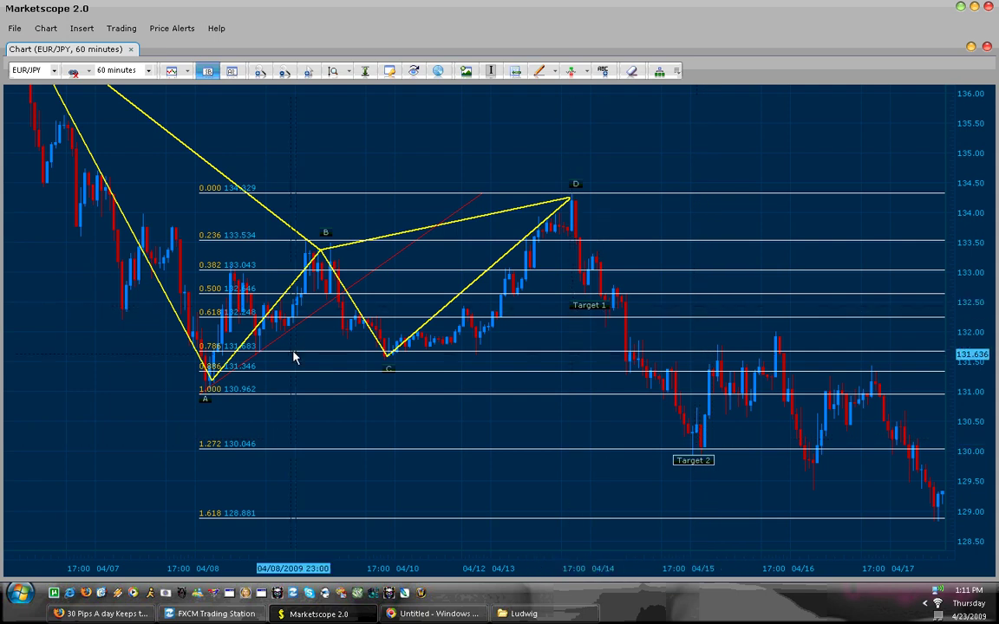
Change point A's label text to 'X'
{"action": "left_click", "coordinate": [515, 72]}
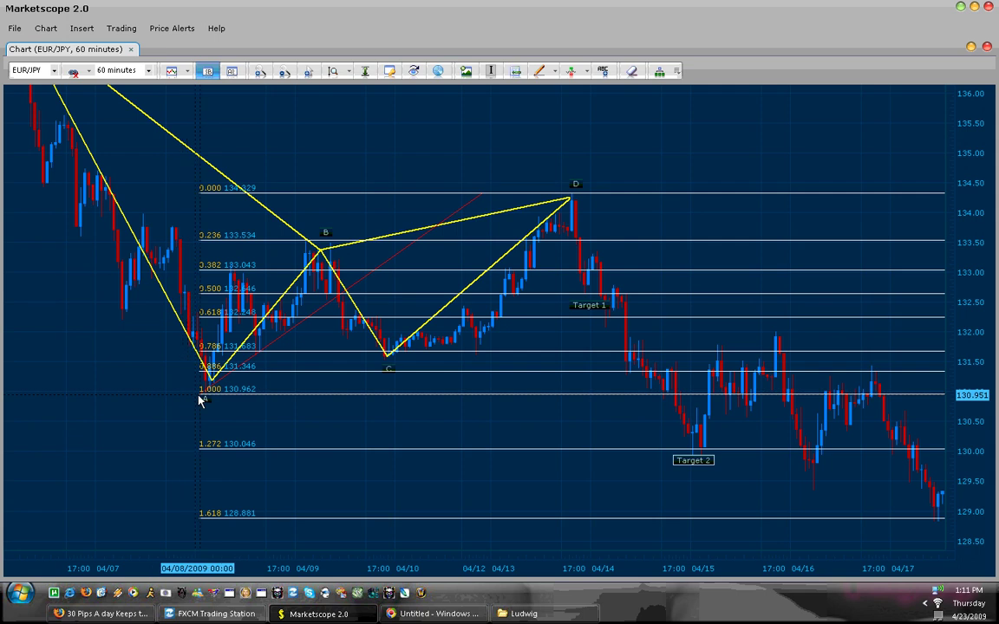
{"action": "left_click_drag", "start_coordinate": [158, 386], "coordinate": [167, 406]}
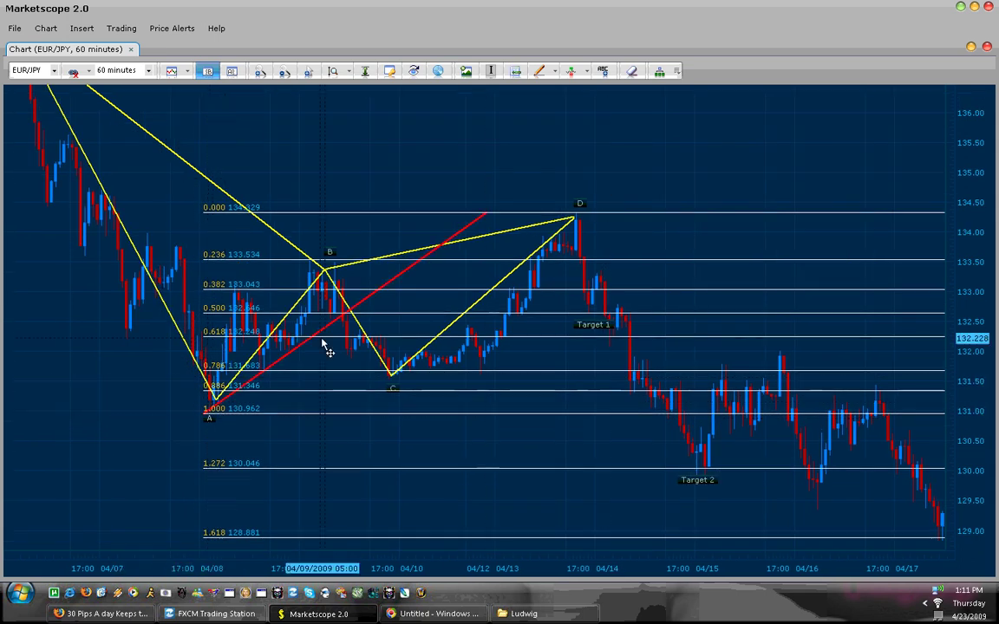
{"action": "right_click", "coordinate": [212, 432]}
{"action": "left_click", "coordinate": [221, 425]}
{"action": "type", "text": "X"}
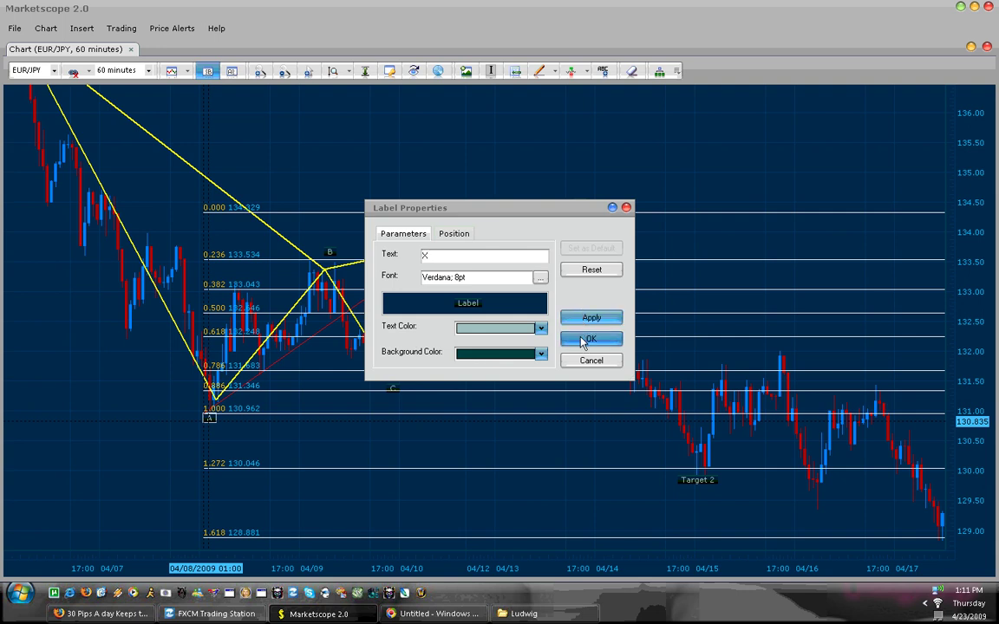
{"action": "left_click", "coordinate": [583, 318]}
Open the Change Label option for the D label
{"action": "left_click", "coordinate": [583, 204]}
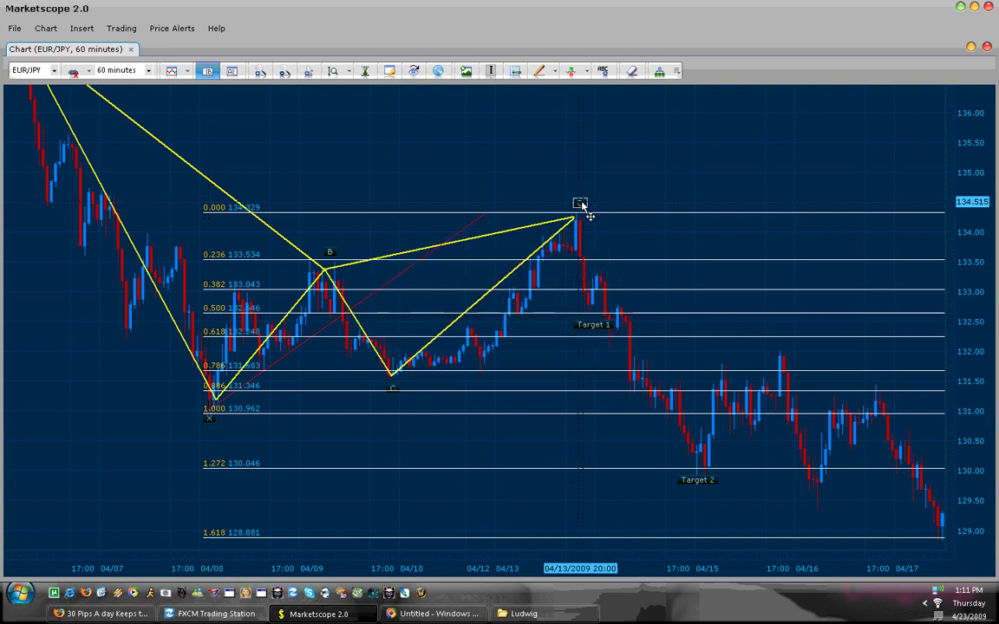
{"action": "right_click", "coordinate": [581, 205]}
{"action": "left_click", "coordinate": [598, 208]}
Rename the D label to 'A' and remove the B and C labels
{"action": "type", "text": "A"}
{"action": "left_click", "coordinate": [590, 339]}
{"action": "right_click", "coordinate": [440, 227]}
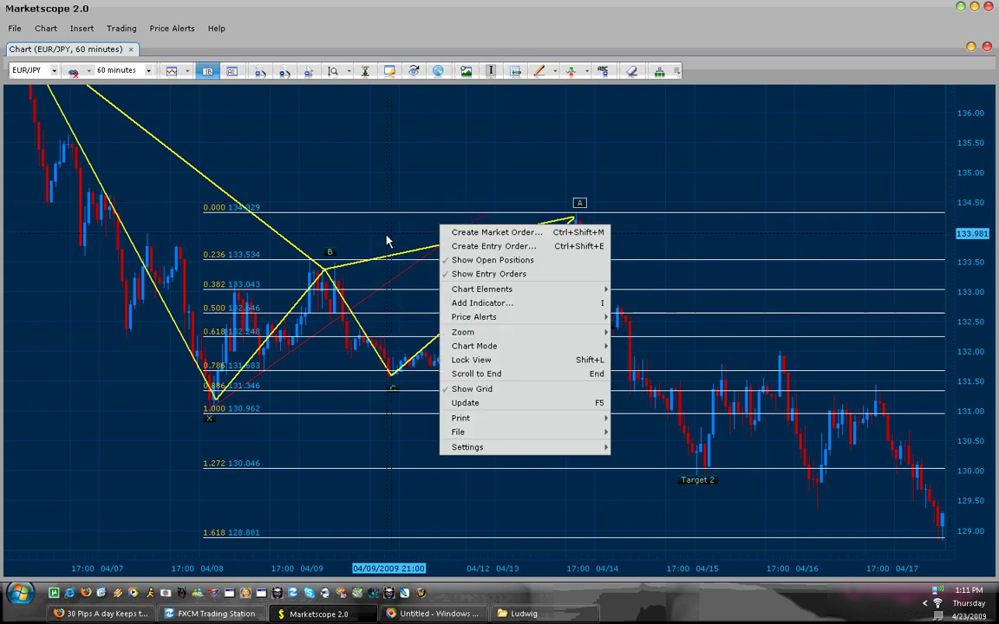
{"action": "right_click", "coordinate": [335, 257]}
{"action": "left_click", "coordinate": [367, 275]}
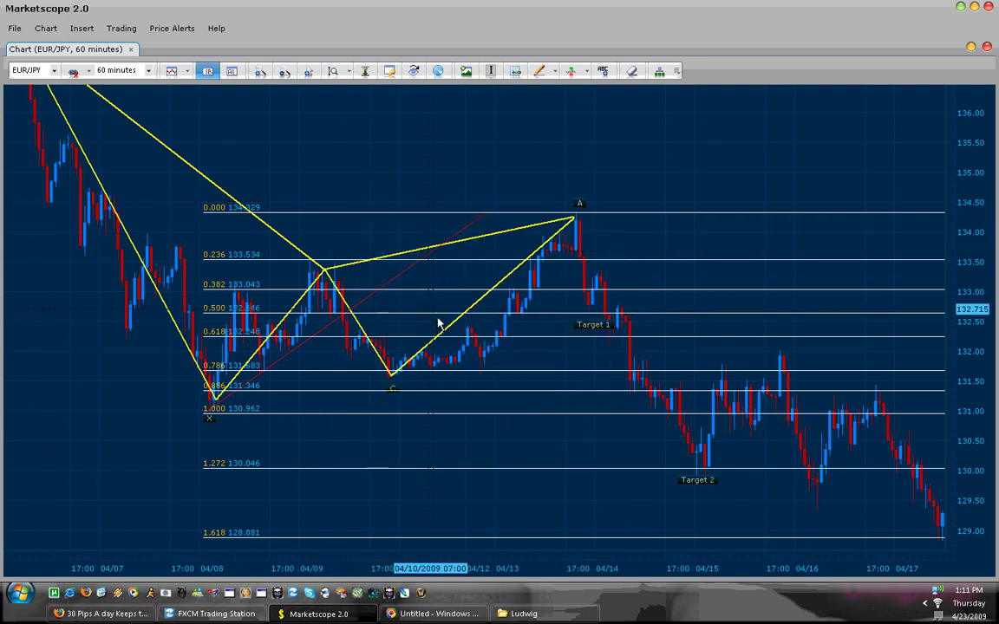
{"action": "right_click", "coordinate": [395, 392]}
{"action": "left_click", "coordinate": [404, 407]}
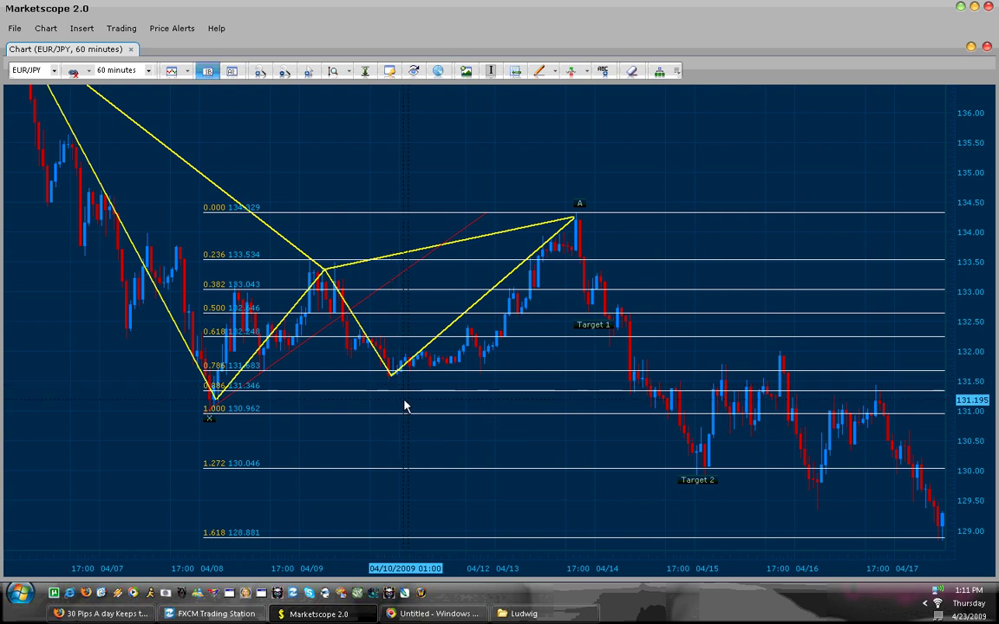
Remove every yellow pattern line, including the C–D, B–C and X–B legs
{"action": "right_click", "coordinate": [412, 365]}
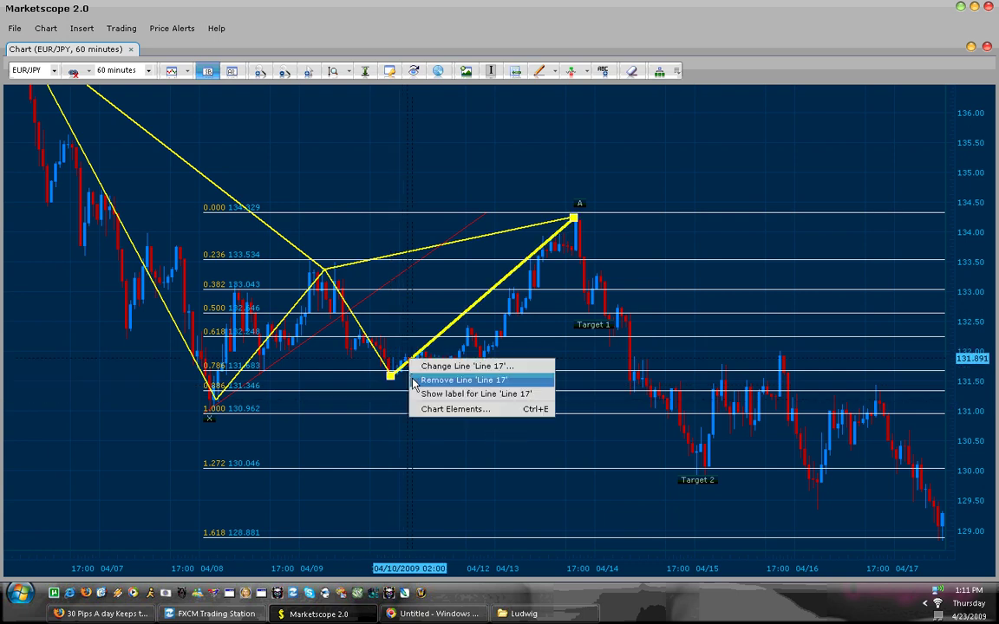
{"action": "left_click", "coordinate": [425, 379]}
{"action": "right_click", "coordinate": [381, 356]}
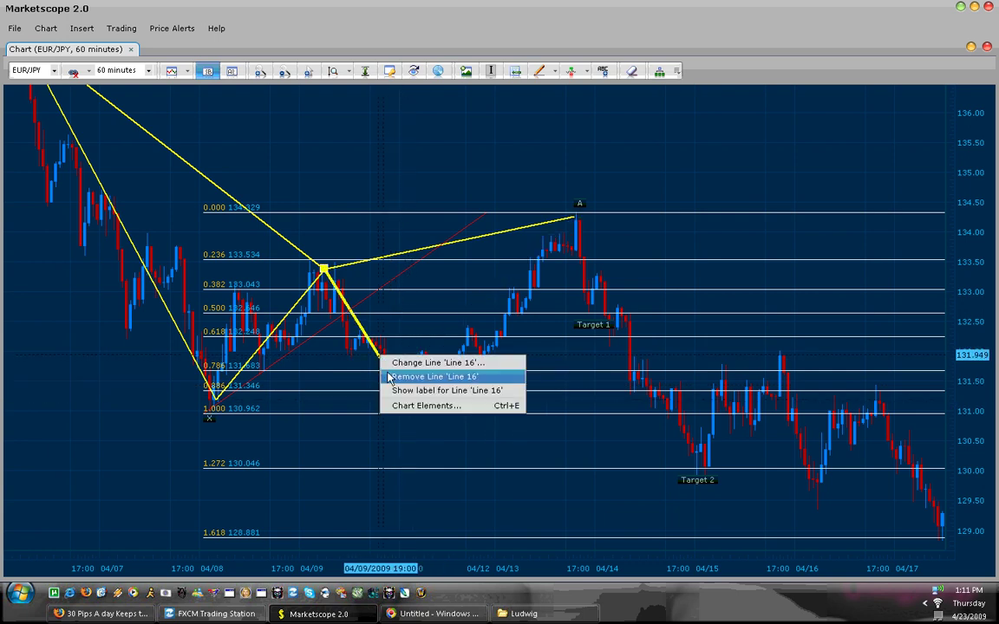
{"action": "left_click", "coordinate": [433, 362]}
{"action": "left_click", "coordinate": [581, 359]}
{"action": "right_click", "coordinate": [333, 281]}
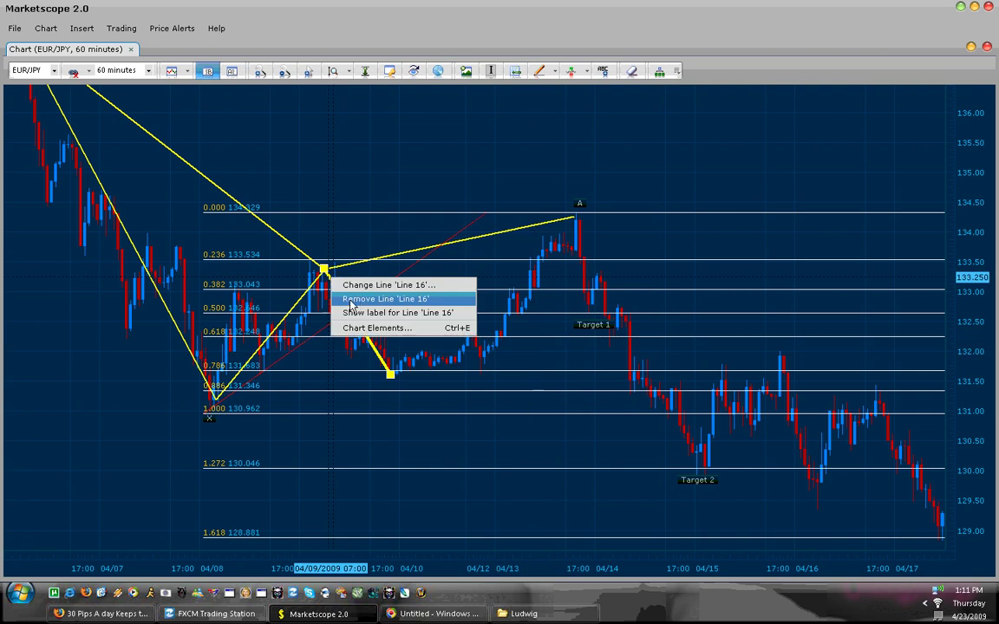
{"action": "left_click", "coordinate": [363, 300]}
{"action": "right_click", "coordinate": [299, 251]}
{"action": "left_click", "coordinate": [351, 270]}
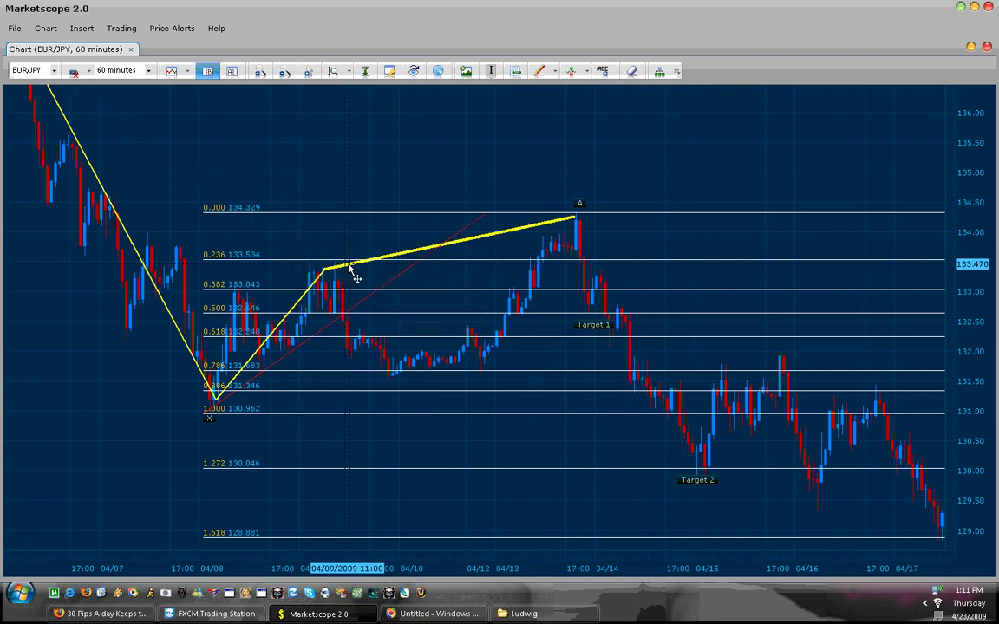
{"action": "right_click", "coordinate": [322, 276]}
{"action": "left_click", "coordinate": [330, 300]}
{"action": "right_click", "coordinate": [151, 278]}
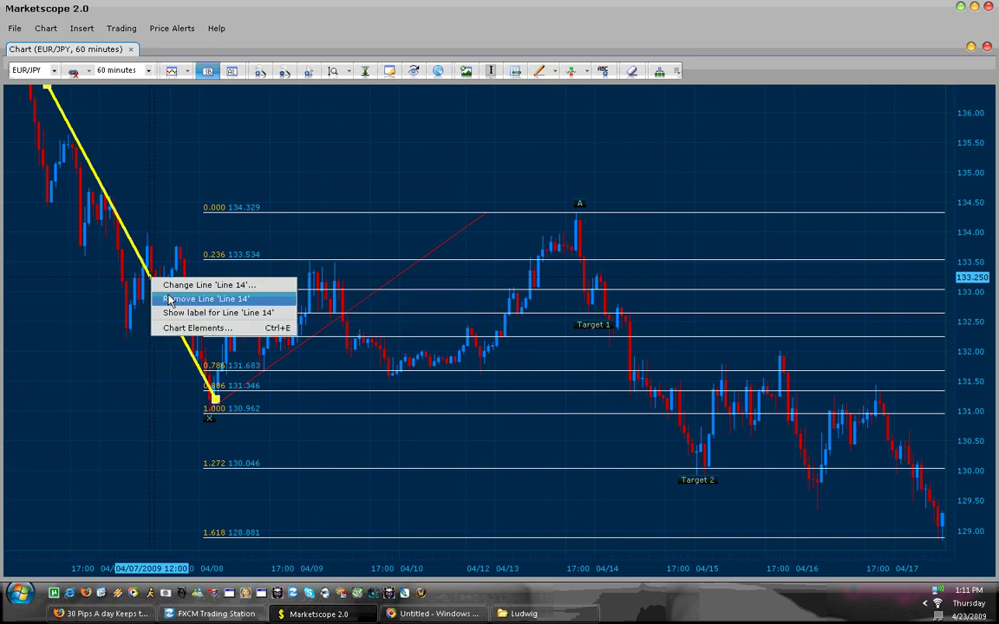
{"action": "left_click", "coordinate": [170, 299]}
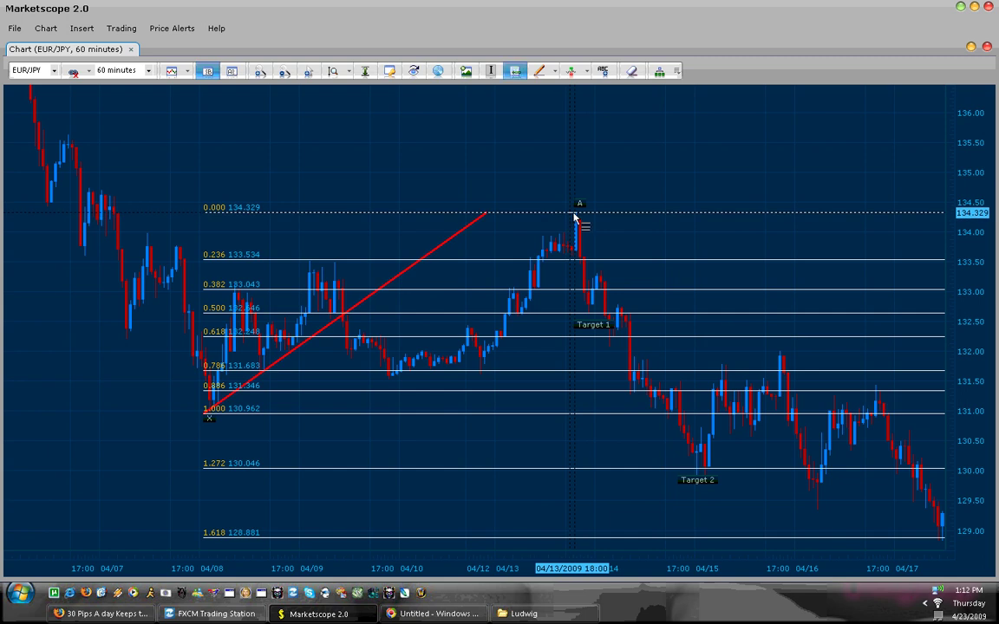
{"action": "left_click_drag", "start_coordinate": [570, 212], "coordinate": [573, 317]}
{"action": "left_click", "coordinate": [593, 328]}
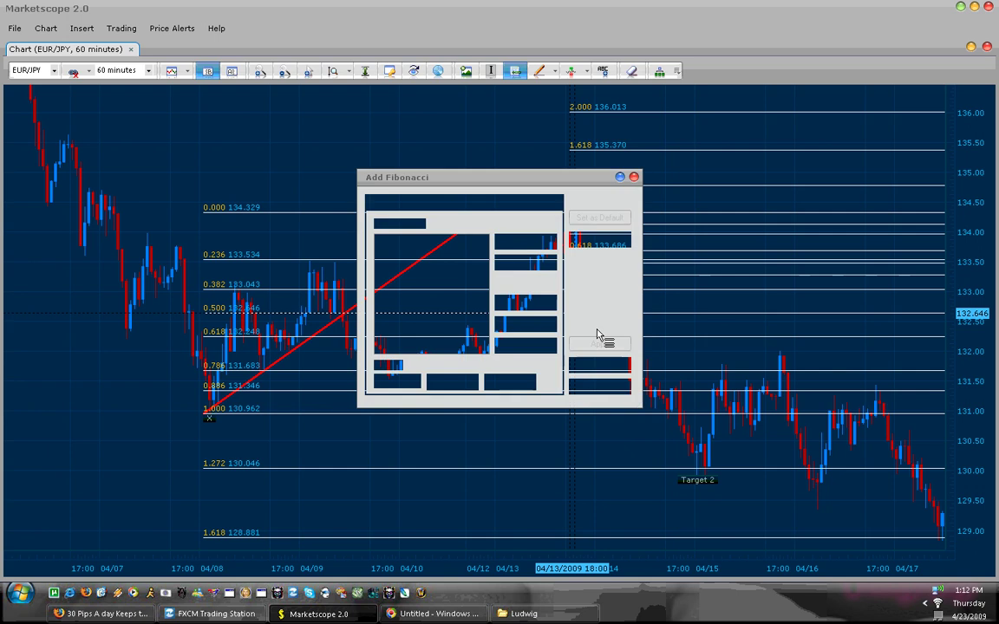
{"action": "left_click", "coordinate": [600, 342]}
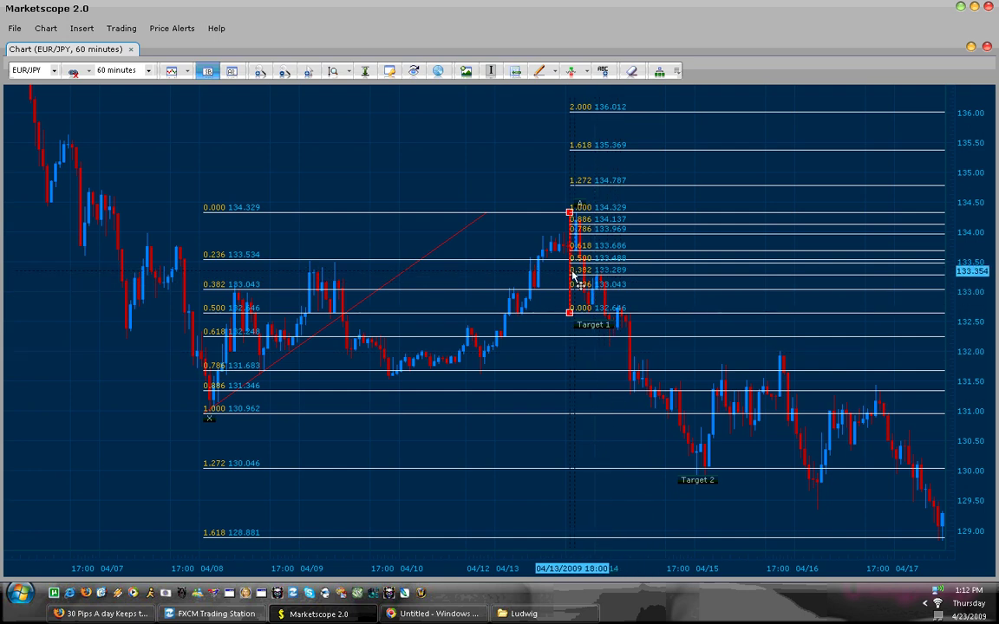
{"action": "left_click_drag", "start_coordinate": [577, 282], "coordinate": [594, 308]}
{"action": "right_click", "coordinate": [588, 300]}
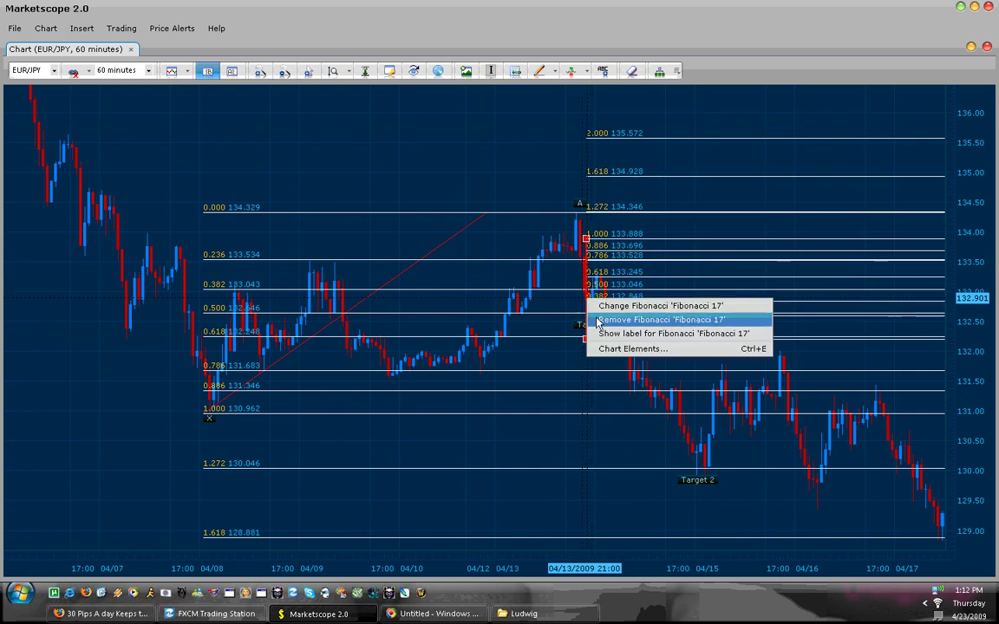
{"action": "left_click", "coordinate": [597, 320]}
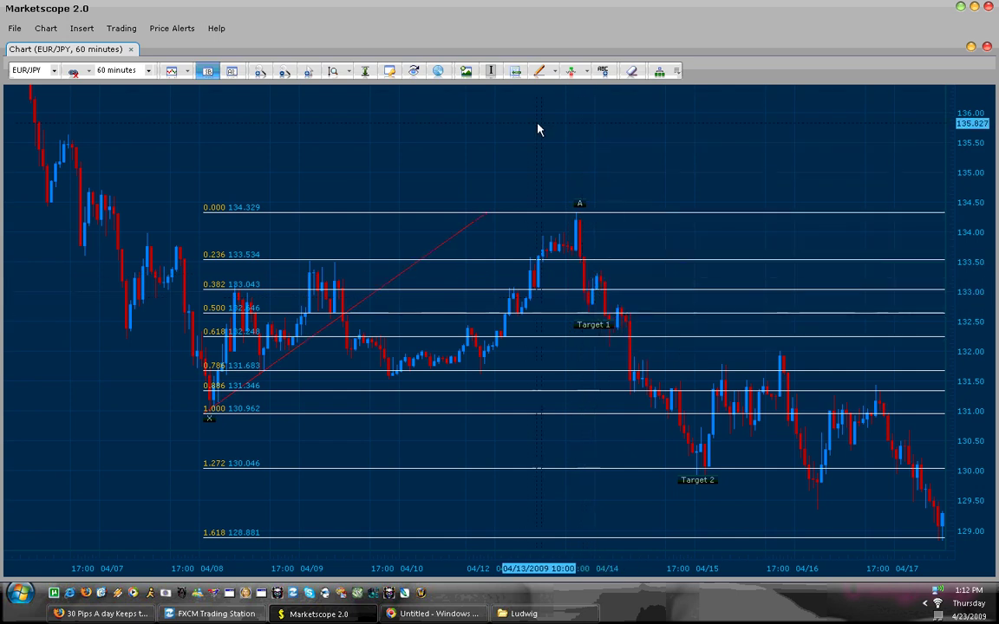
{"action": "left_click", "coordinate": [515, 71]}
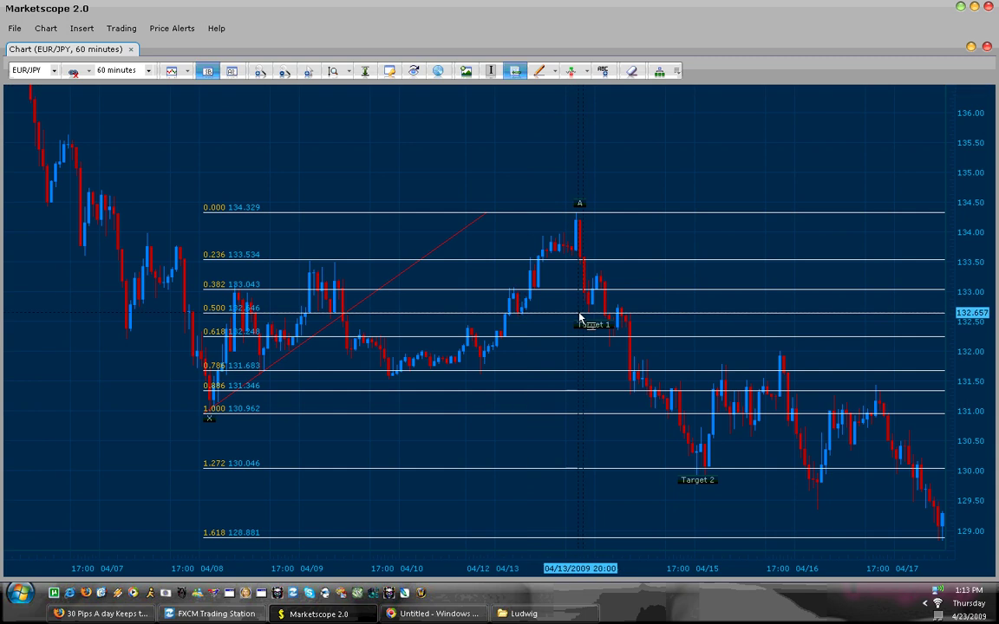
{"action": "left_click", "coordinate": [582, 313]}
{"action": "left_click_drag", "start_coordinate": [582, 320], "coordinate": [581, 217]}
{"action": "double_click", "coordinate": [588, 246]}
{"action": "left_click", "coordinate": [597, 363]}
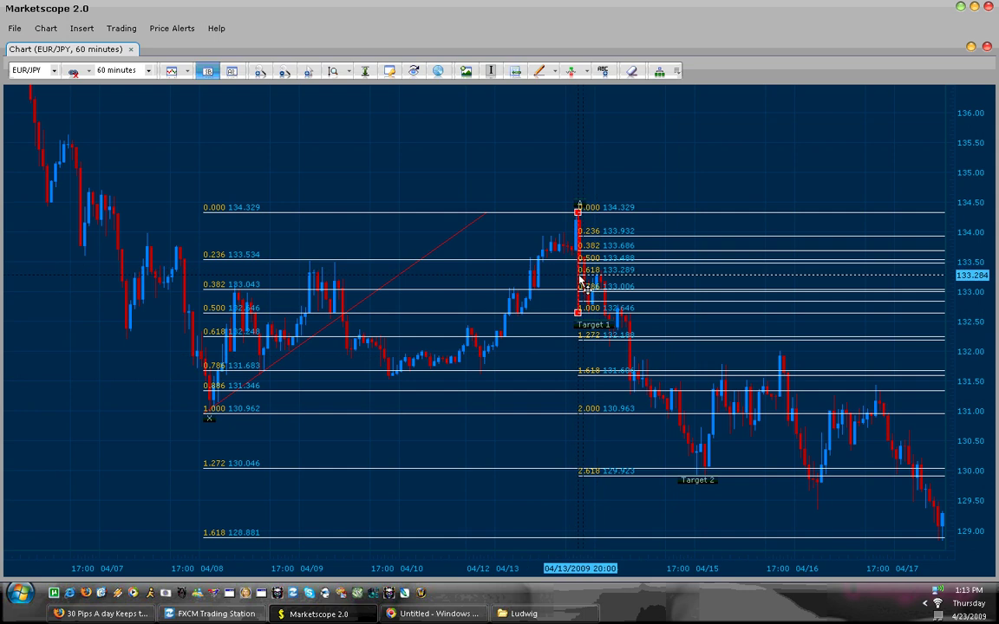
{"action": "left_click_drag", "start_coordinate": [580, 283], "coordinate": [595, 338]}
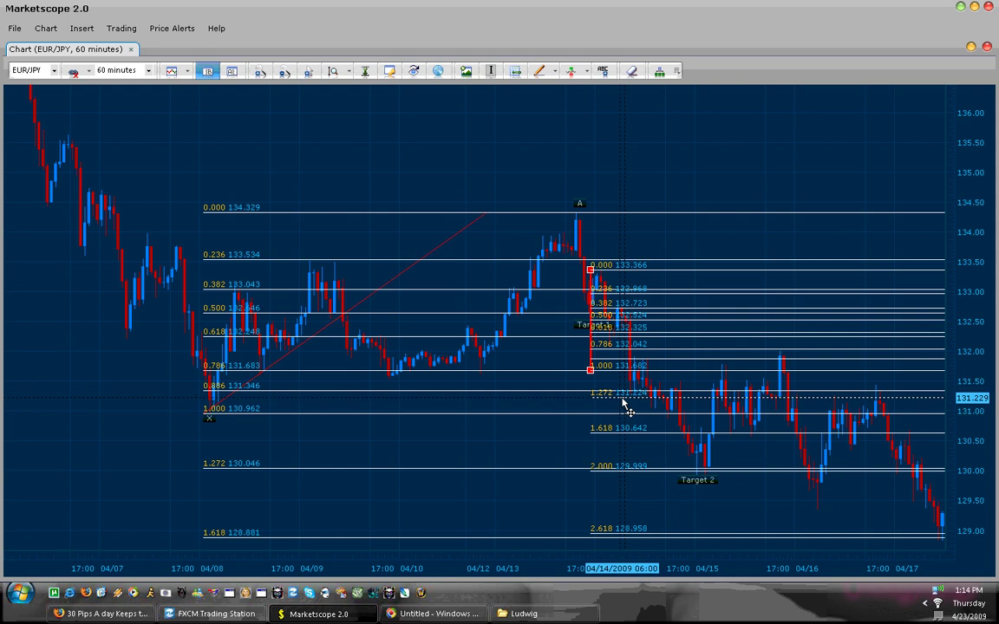
{"action": "right_click", "coordinate": [592, 356]}
{"action": "left_click", "coordinate": [609, 377]}
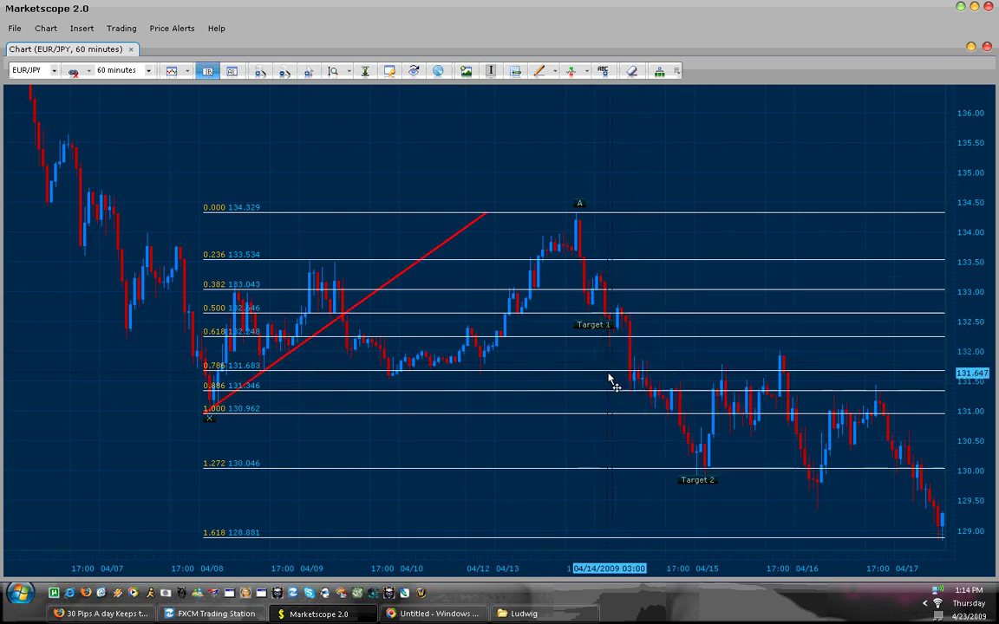
Remove the 'Target 1' and 'Target 2' labels
{"action": "right_click", "coordinate": [581, 326]}
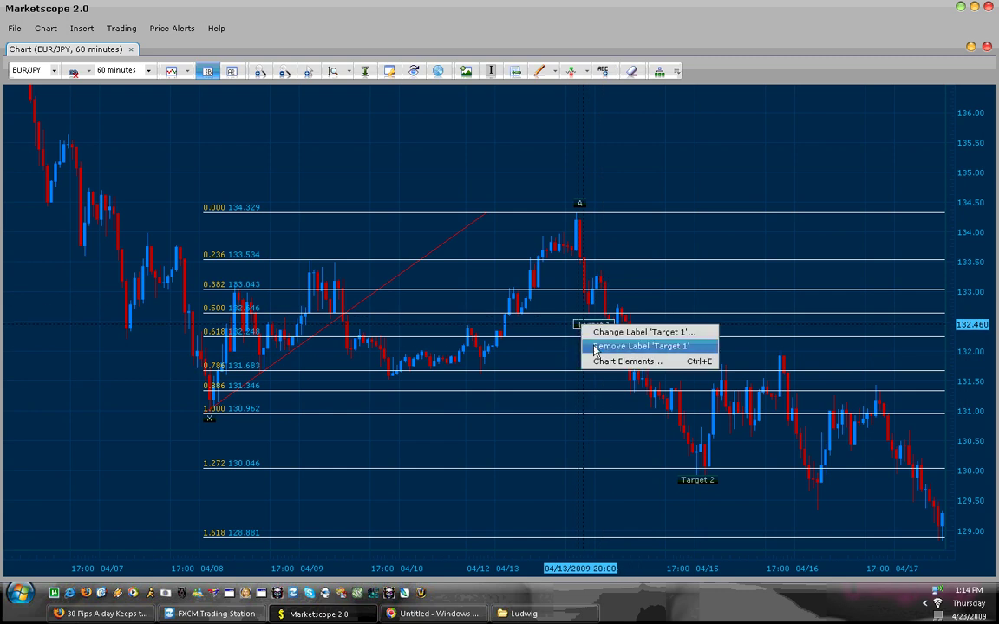
{"action": "left_click", "coordinate": [595, 347]}
{"action": "right_click", "coordinate": [711, 482]}
{"action": "left_click", "coordinate": [714, 504]}
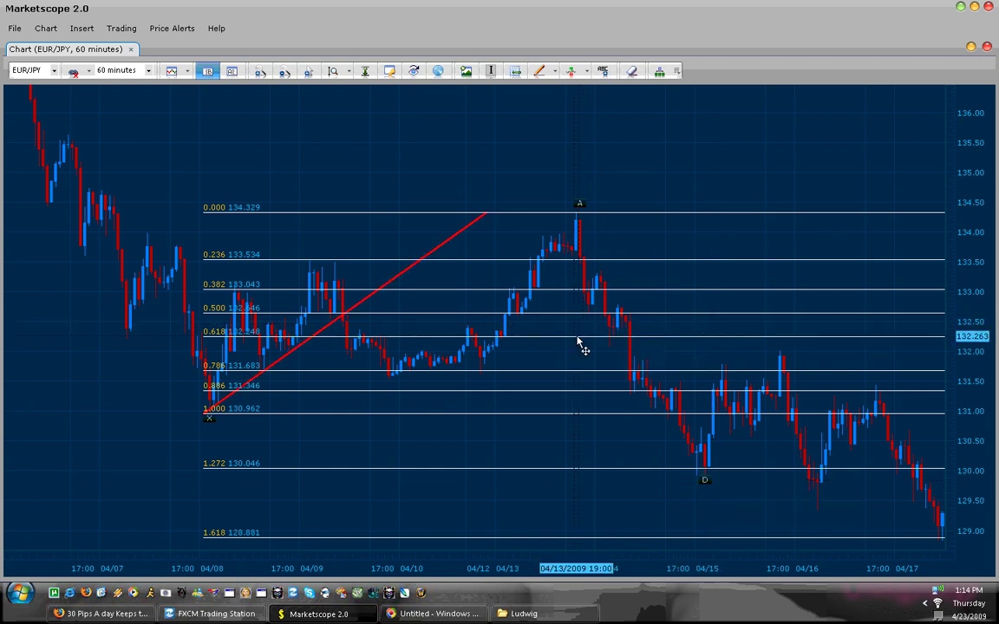
Add new B and C labels at the swing points and nudge the D and B labels lower
{"action": "left_click", "coordinate": [586, 324]}
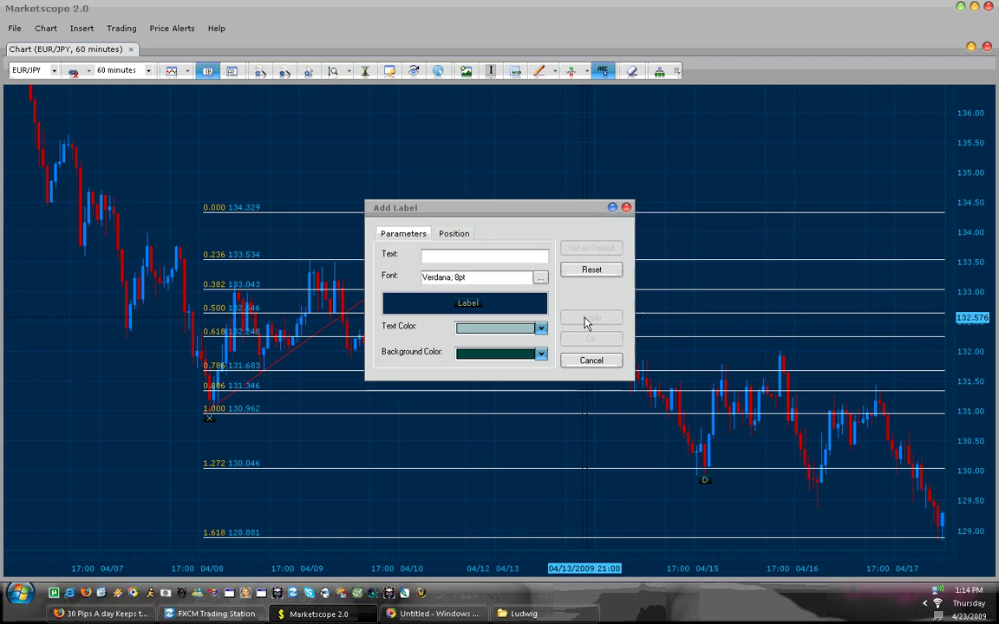
{"action": "key", "text": "Escape"}
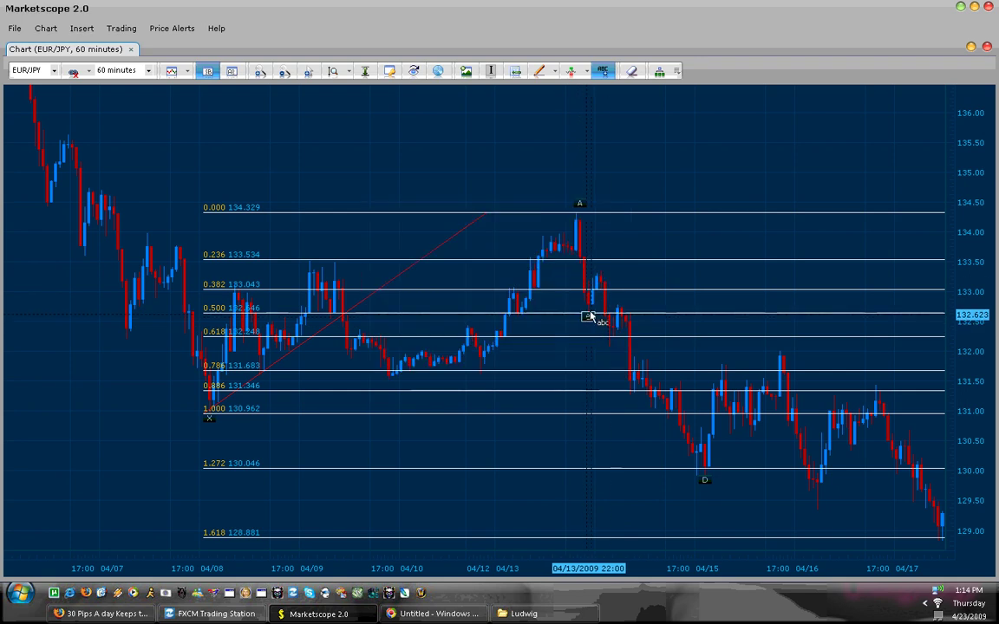
{"action": "left_click", "coordinate": [610, 270]}
{"action": "type", "text": "B"}
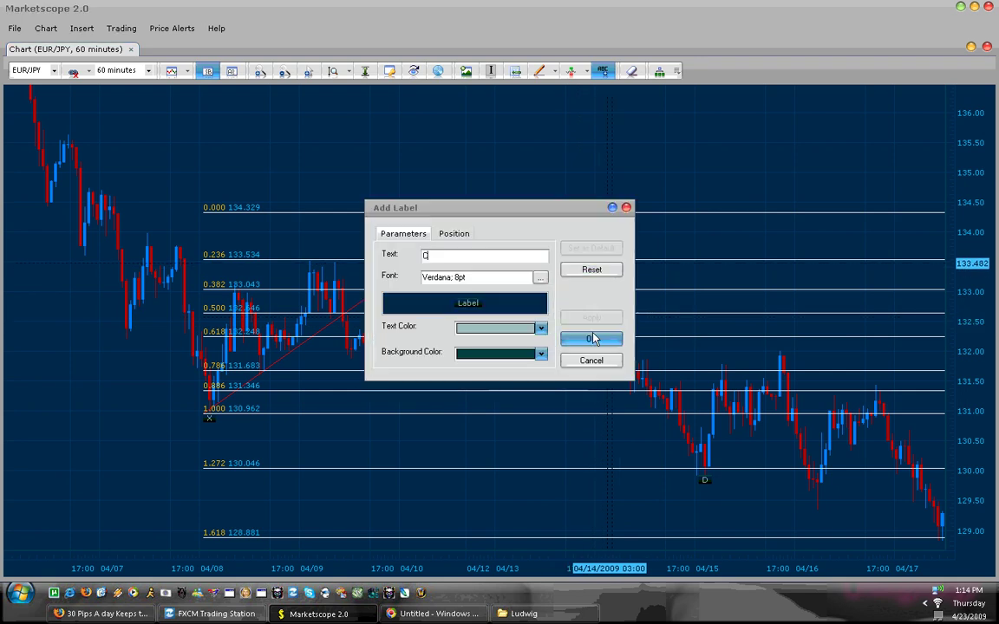
{"action": "left_click", "coordinate": [592, 339]}
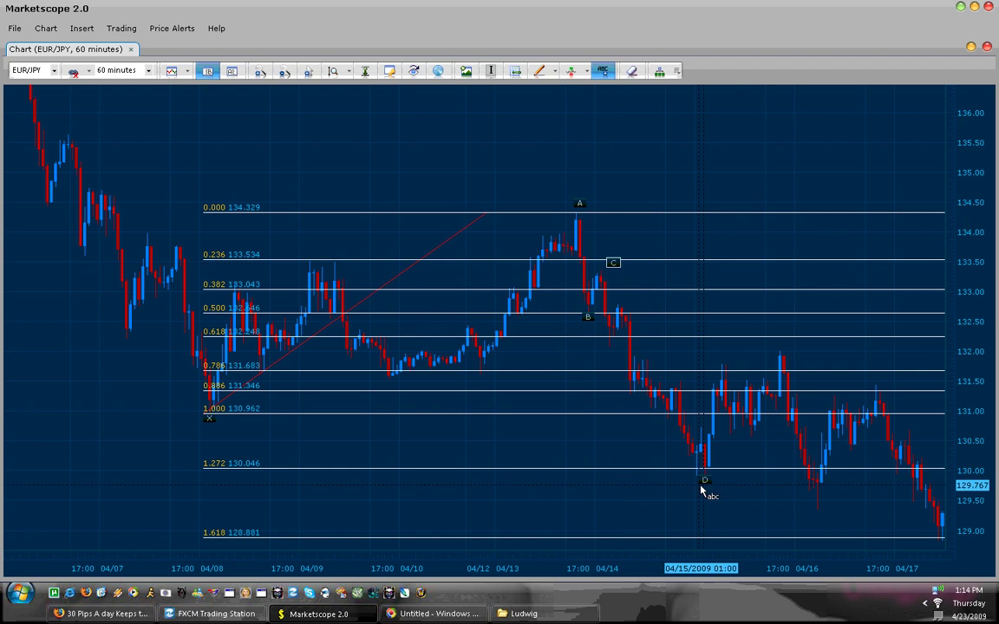
{"action": "left_click_drag", "start_coordinate": [703, 491], "coordinate": [708, 497]}
{"action": "left_click_drag", "start_coordinate": [594, 322], "coordinate": [586, 330]}
Draw yellow lines linking X–A–B–C–D and a closing B–X line
{"action": "left_click", "coordinate": [540, 73]}
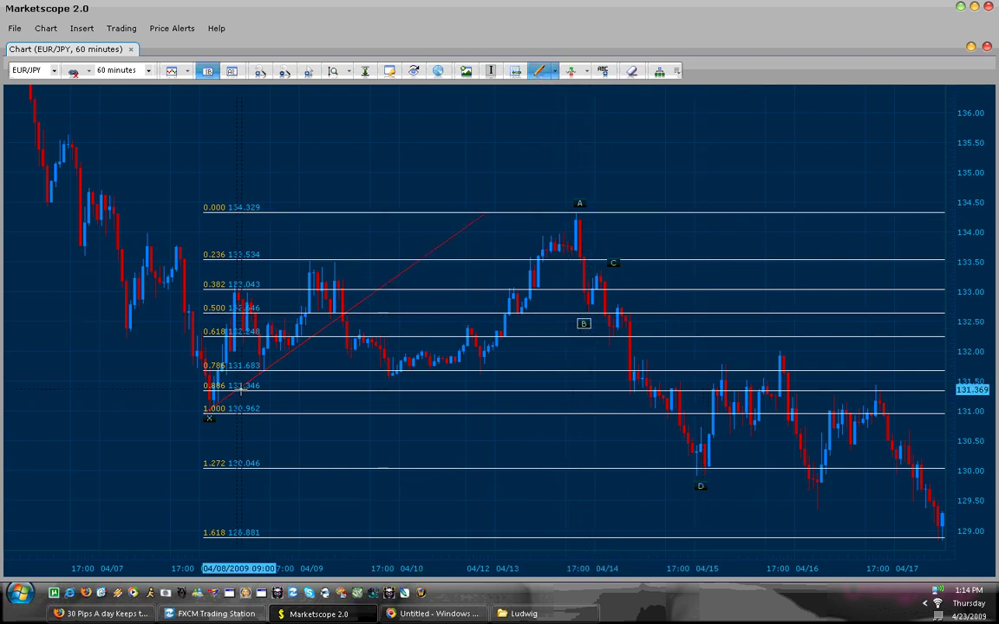
{"action": "left_click_drag", "start_coordinate": [209, 411], "coordinate": [368, 331]}
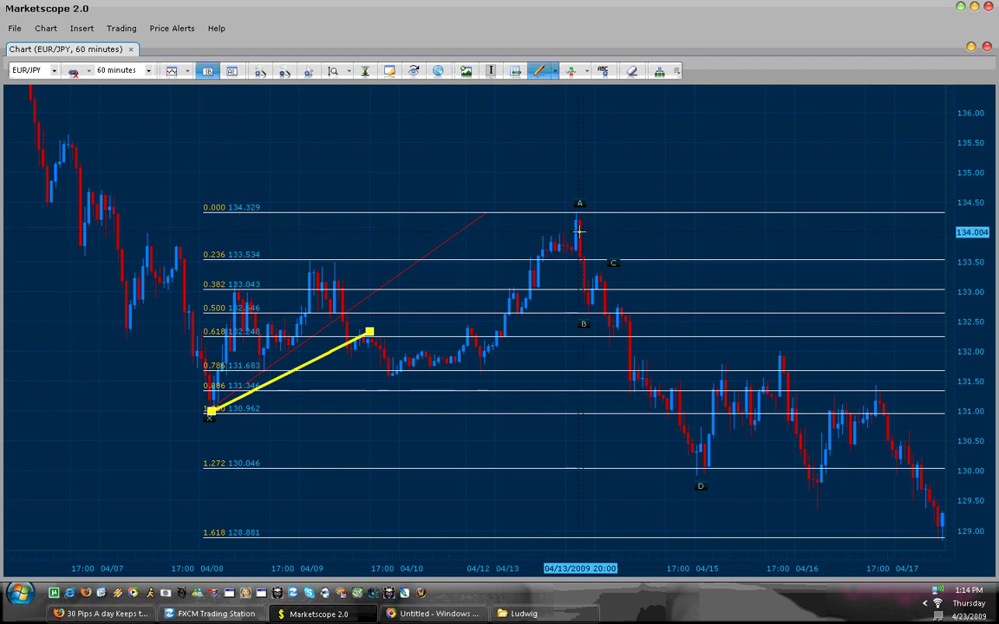
{"action": "left_click", "coordinate": [599, 339]}
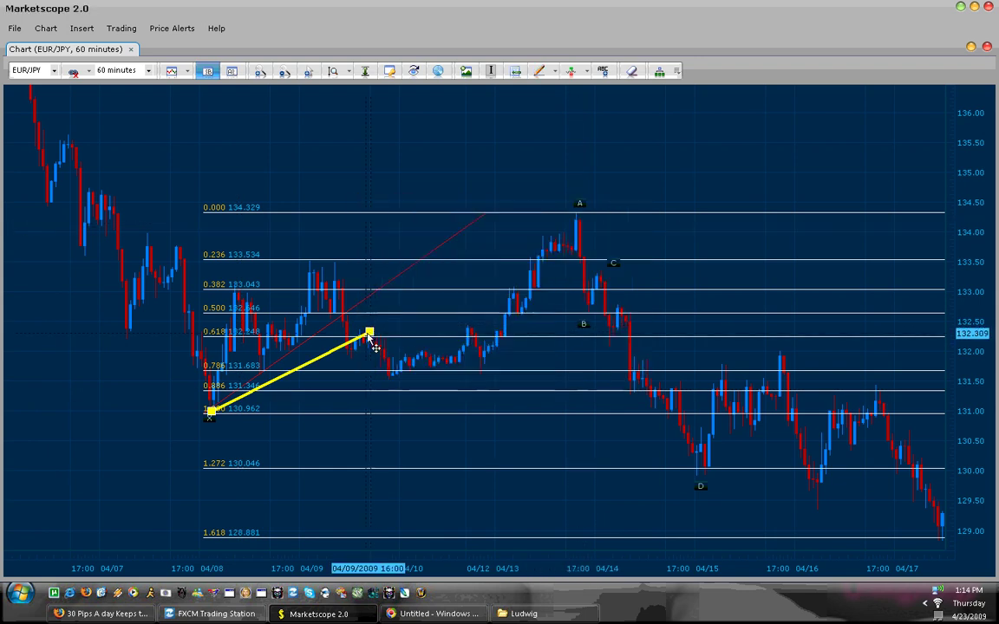
{"action": "mouse_move", "coordinate": [372, 333]}
{"action": "left_mouse_down"}
{"action": "mouse_move", "coordinate": [577, 219]}
{"action": "mouse_move", "coordinate": [591, 262]}
{"action": "mouse_move", "coordinate": [584, 323]}
{"action": "mouse_move", "coordinate": [603, 277]}
{"action": "mouse_move", "coordinate": [701, 466]}
{"action": "left_mouse_up"}
{"action": "key", "text": "Return"}
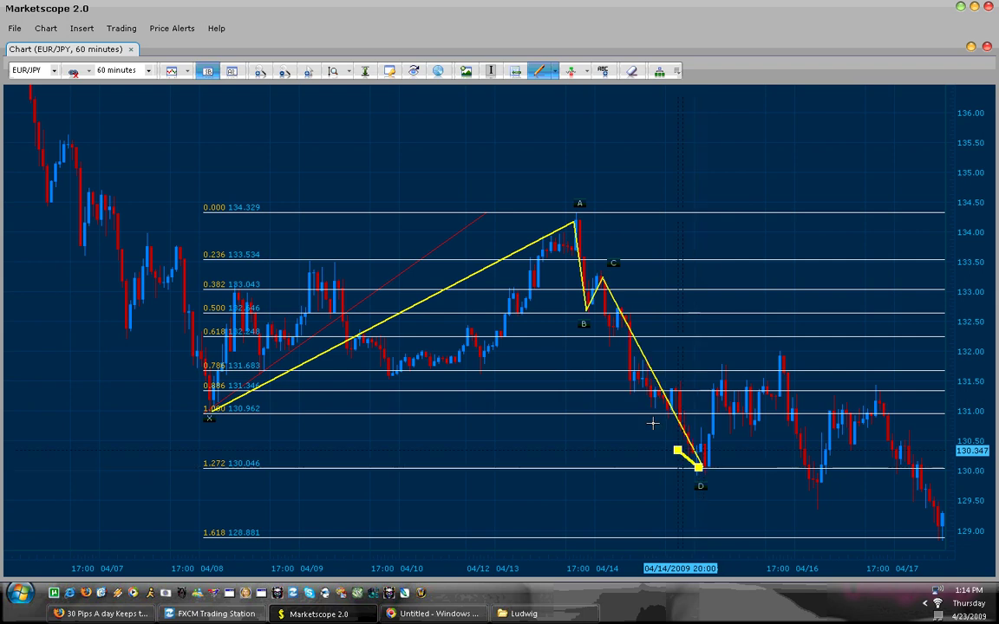
{"action": "double_click", "coordinate": [589, 313]}
{"action": "left_click", "coordinate": [599, 339]}
{"action": "left_click_drag", "start_coordinate": [581, 316], "coordinate": [210, 414]}
{"action": "left_click", "coordinate": [208, 412]}
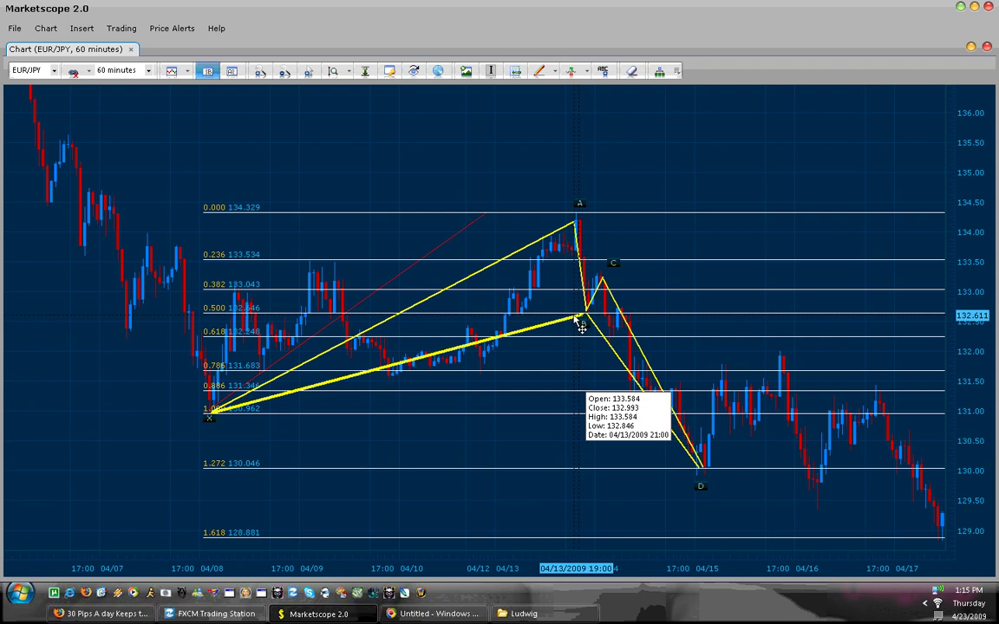
{"action": "left_click_drag", "start_coordinate": [580, 317], "coordinate": [586, 312]}
Remove the old Fibonacci retracement and pan to later dates
{"action": "right_click", "coordinate": [464, 230]}
{"action": "left_click", "coordinate": [473, 249]}
{"action": "left_click_drag", "start_coordinate": [524, 188], "coordinate": [355, 143]}
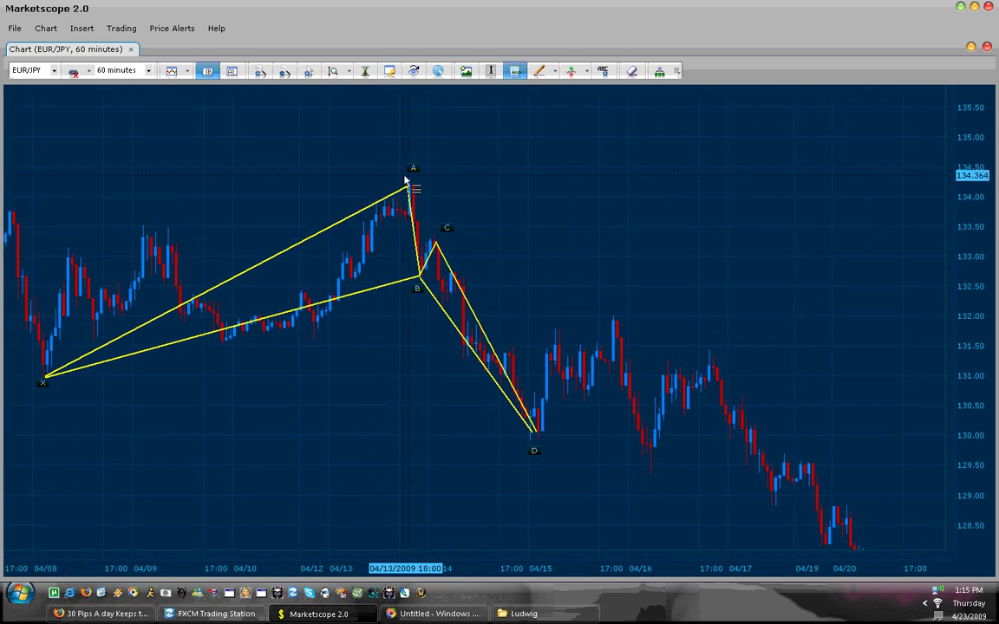
Draw a Fibonacci retracement from A to D and add a 'Target 1' label at 0.500
{"action": "left_click_drag", "start_coordinate": [404, 179], "coordinate": [400, 439]}
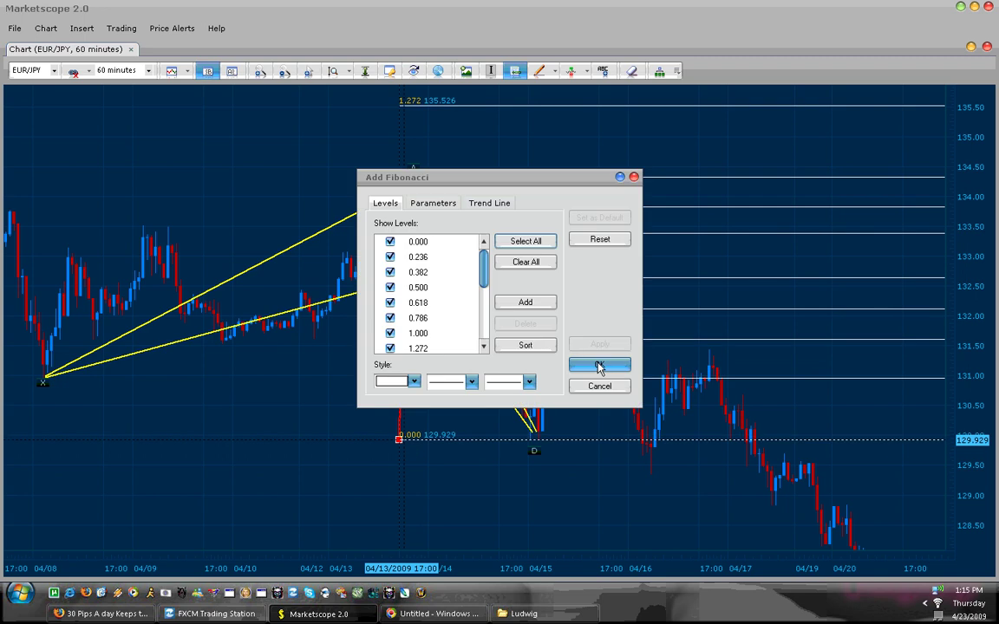
{"action": "left_click", "coordinate": [598, 366]}
{"action": "key", "text": "t"}
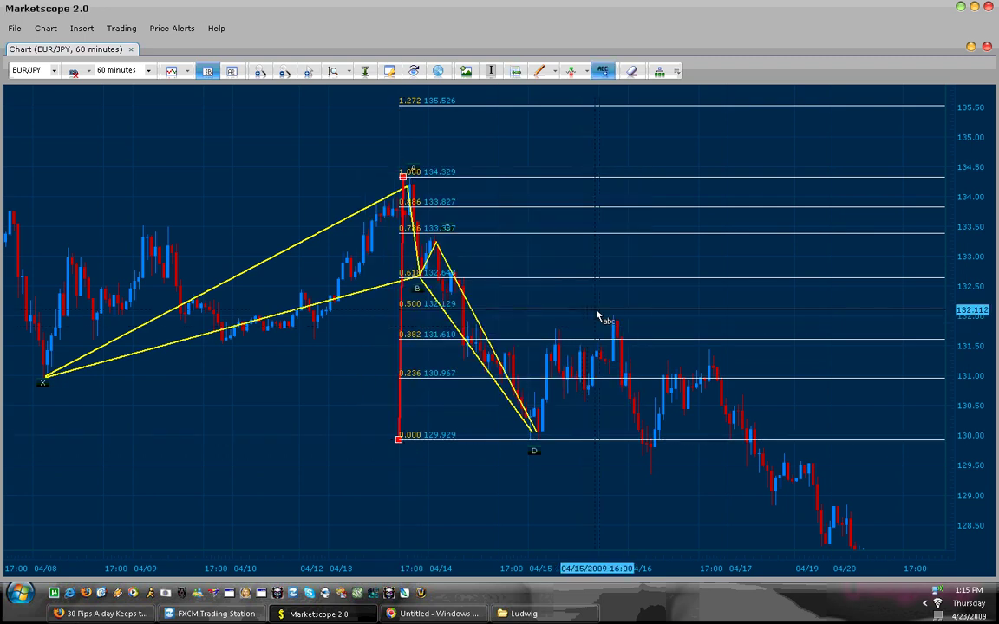
{"action": "left_click", "coordinate": [597, 317]}
{"action": "type", "text": "Target 1"}
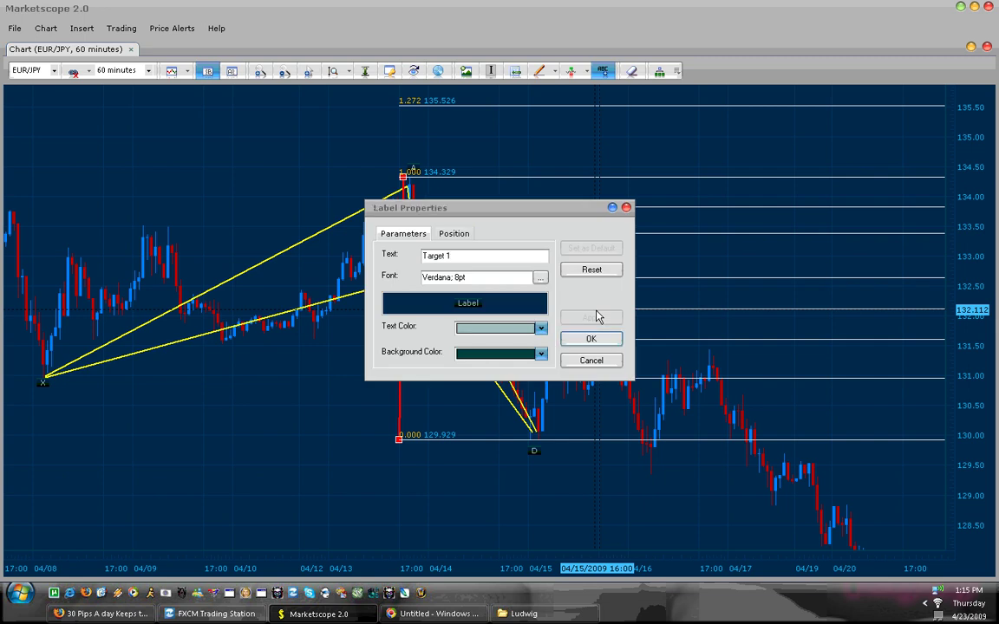
{"action": "key", "text": "Return"}
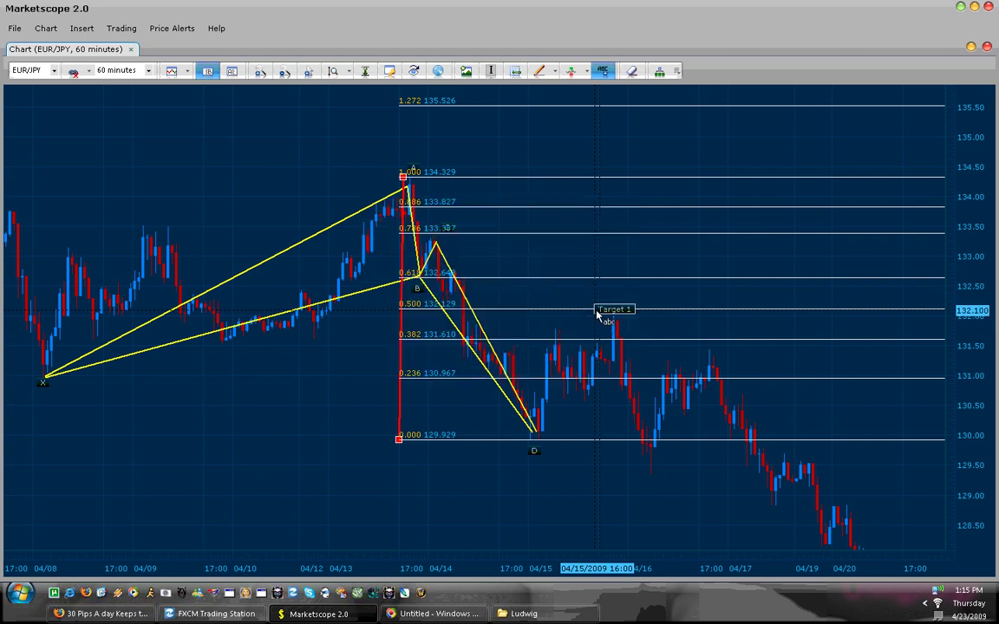
Add a 'Target 2' label at the 1.272 level and nudge it into place
{"action": "left_click", "coordinate": [686, 115]}
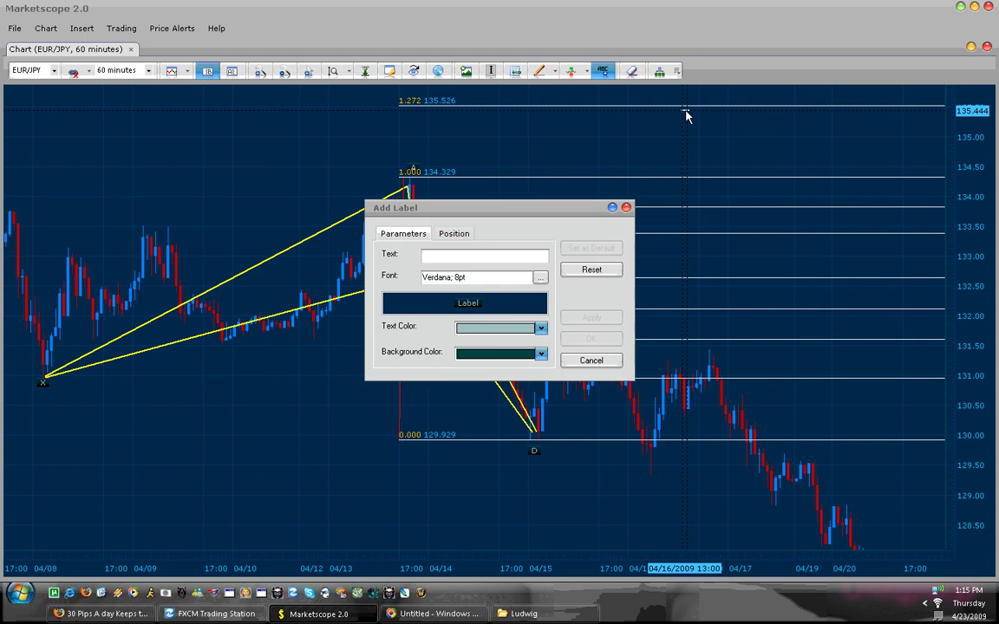
{"action": "type", "text": "Target 2"}
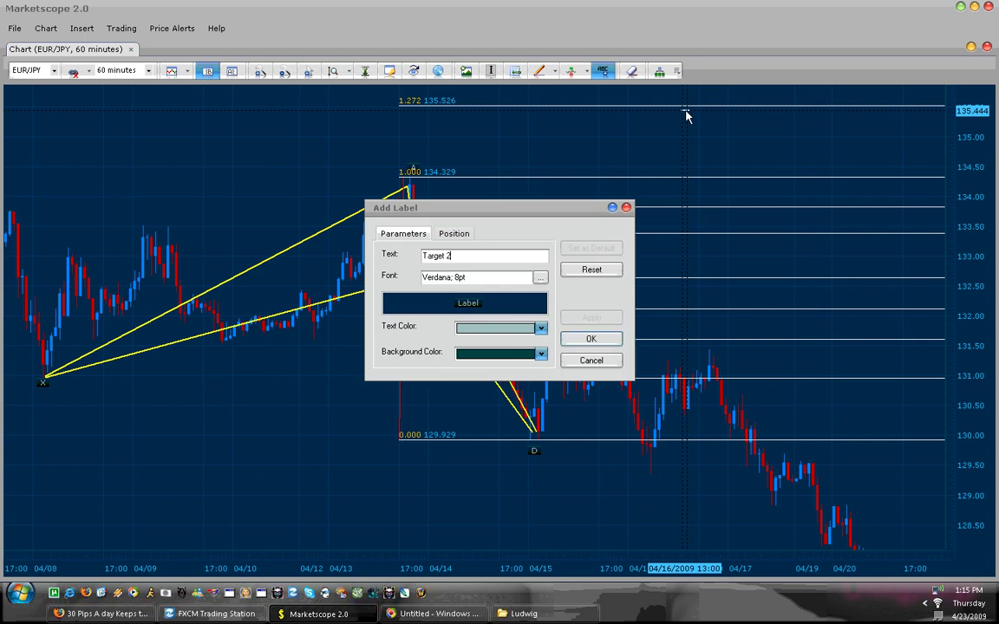
{"action": "key", "text": "Return"}
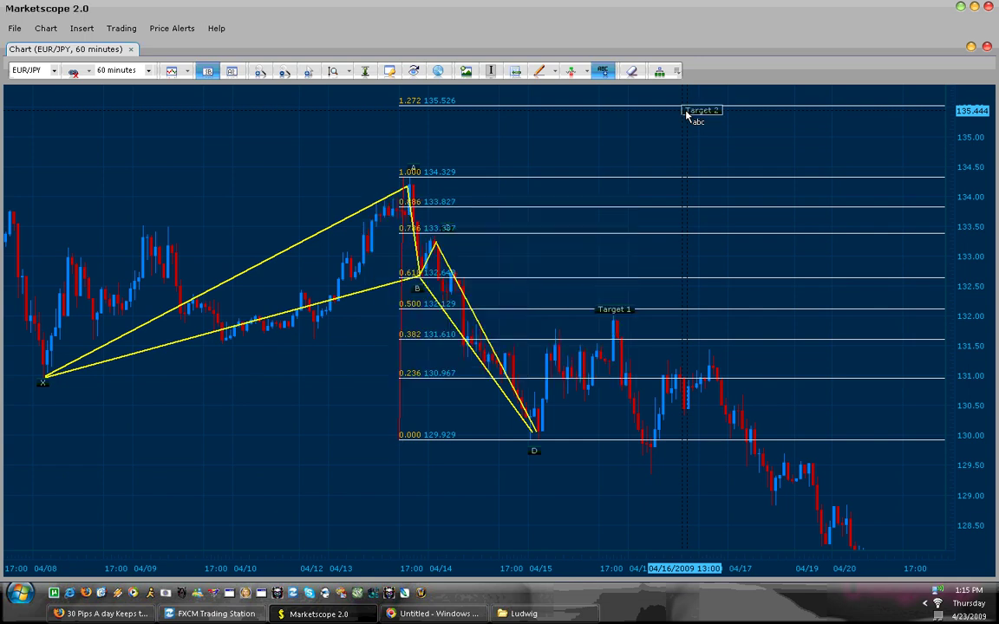
{"action": "left_click_drag", "start_coordinate": [686, 116], "coordinate": [693, 120]}
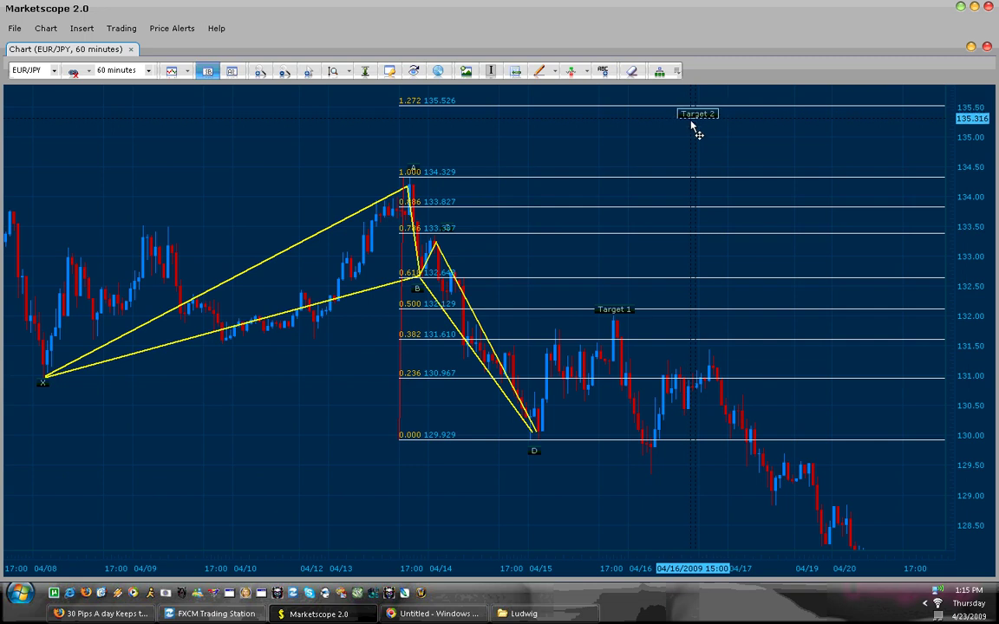
{"action": "left_click_drag", "start_coordinate": [658, 152], "coordinate": [636, 150]}
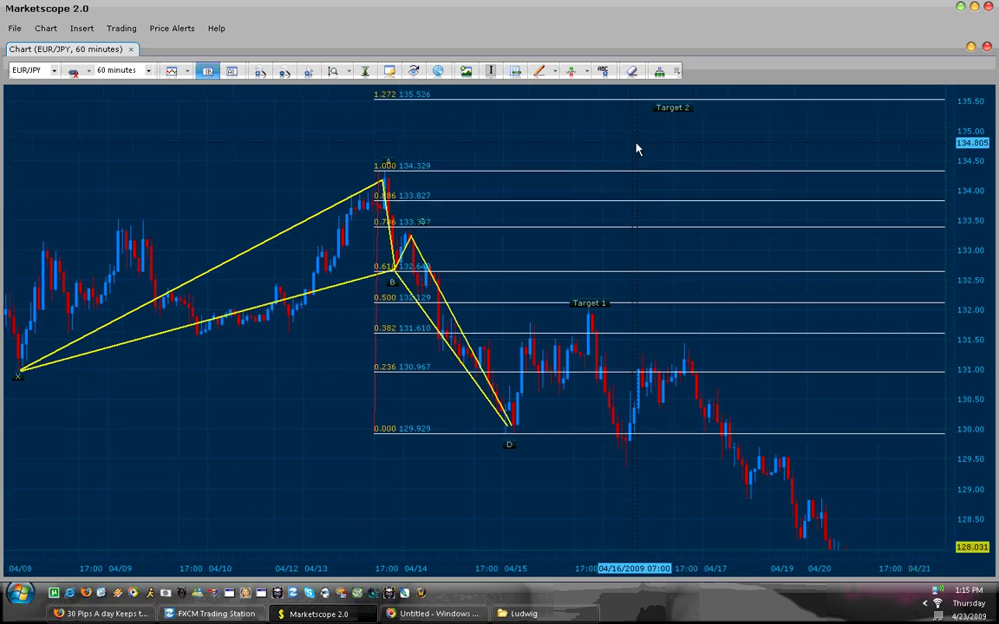
Raise 'Target 1' above 0.500, nudge the pattern's D point, and move the retracement's top anchor to C
{"action": "left_click_drag", "start_coordinate": [585, 303], "coordinate": [587, 297]}
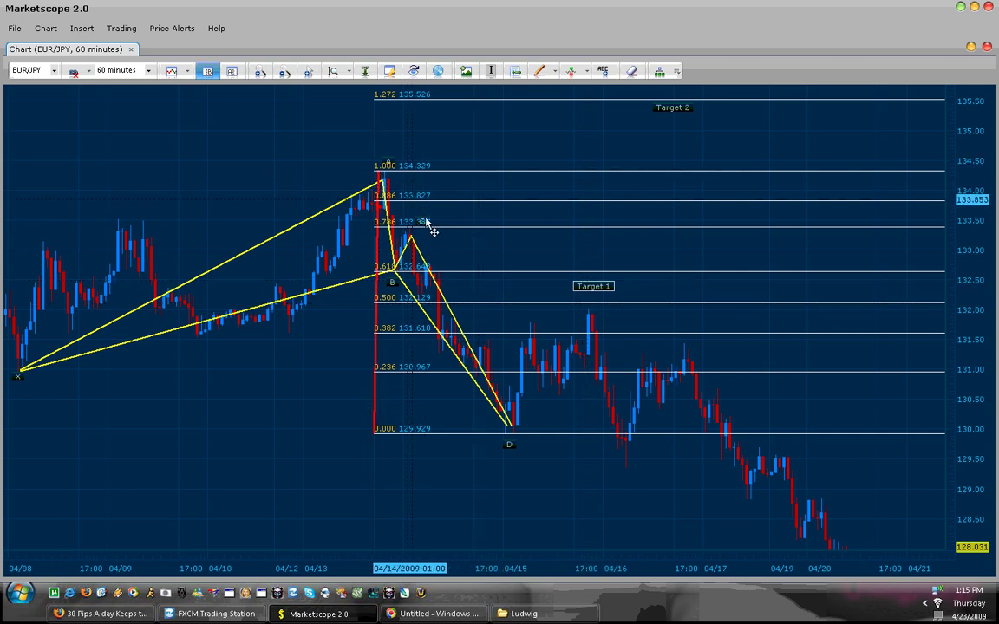
{"action": "left_click", "coordinate": [511, 425]}
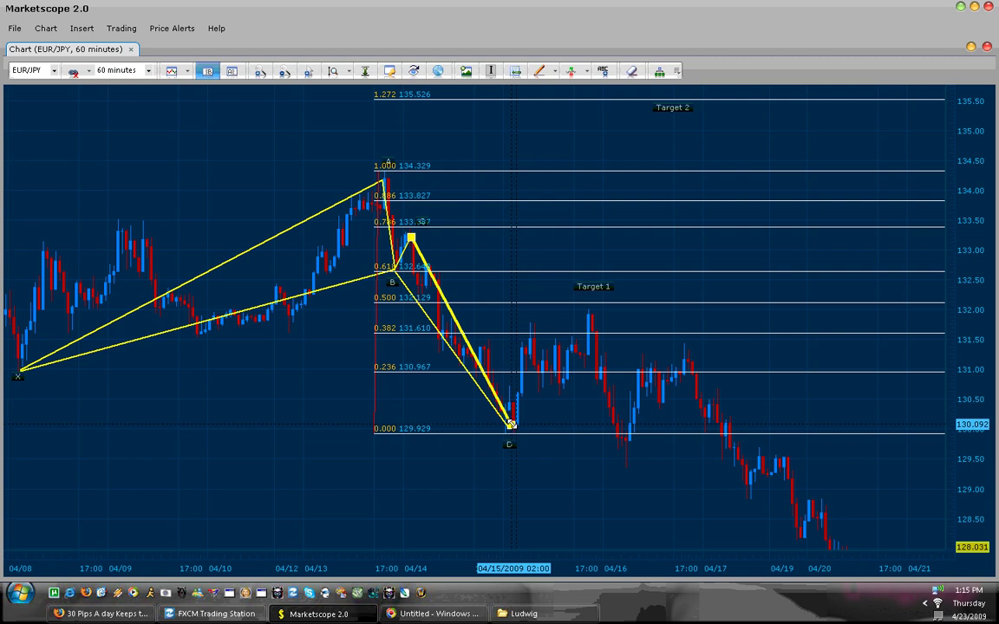
{"action": "left_click_drag", "start_coordinate": [511, 424], "coordinate": [535, 439]}
{"action": "left_click", "coordinate": [535, 420]}
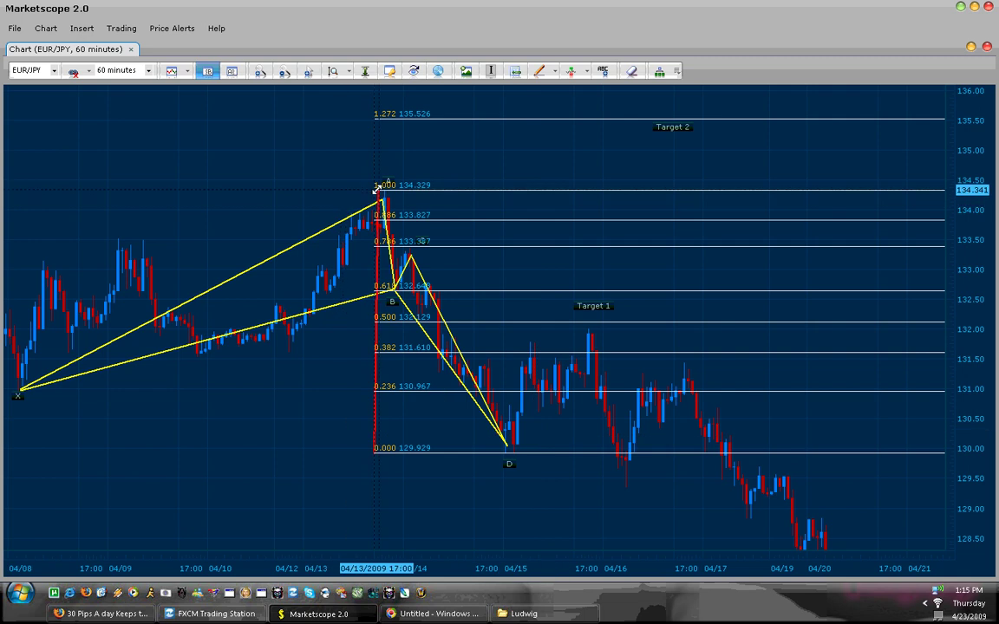
{"action": "left_click_drag", "start_coordinate": [378, 188], "coordinate": [382, 247]}
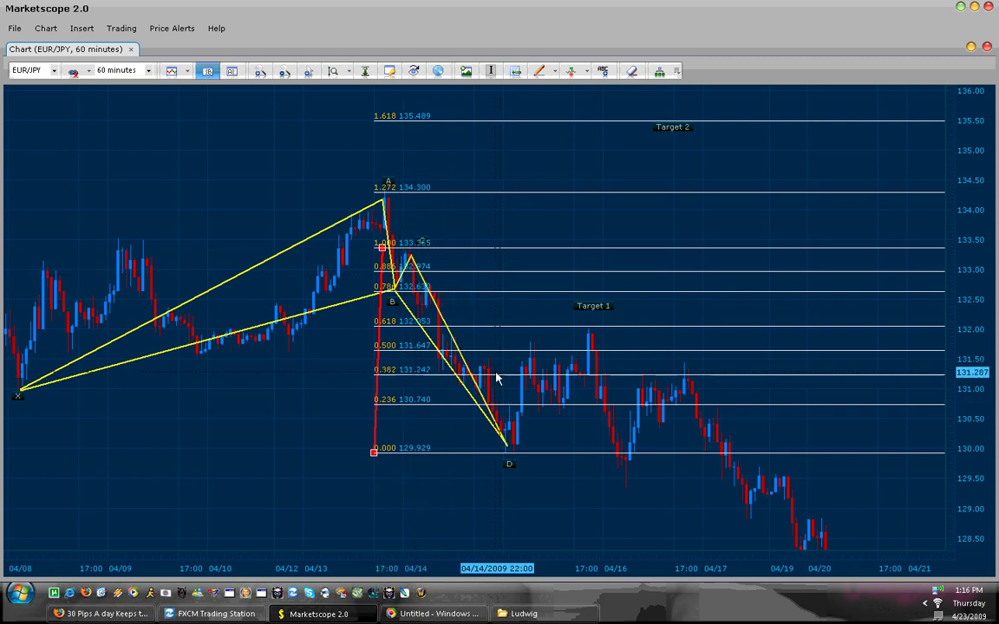
Remove the 'Fibonacci 19' retracement and reframe the chart around the XABCD pattern
{"action": "right_click", "coordinate": [377, 371]}
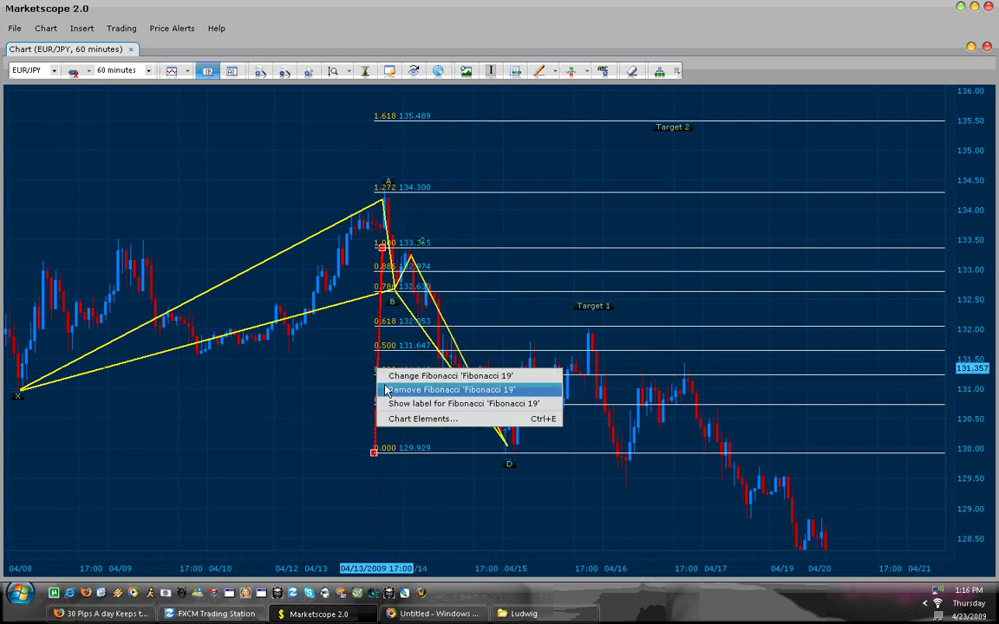
{"action": "left_click", "coordinate": [387, 392]}
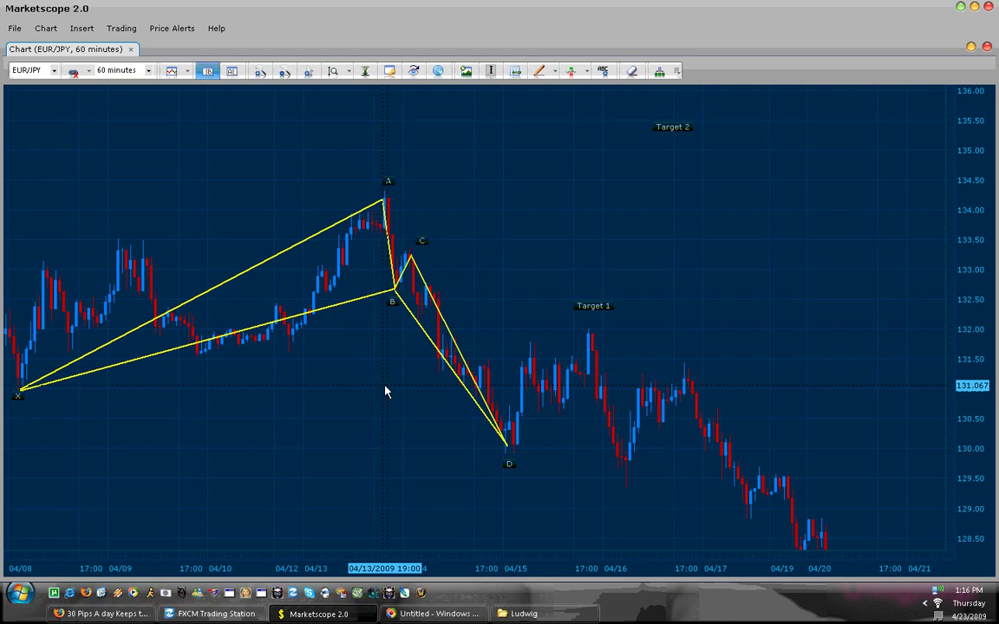
{"action": "scroll", "coordinate": [398, 397], "scroll_direction": "up", "scroll_amount": 3}
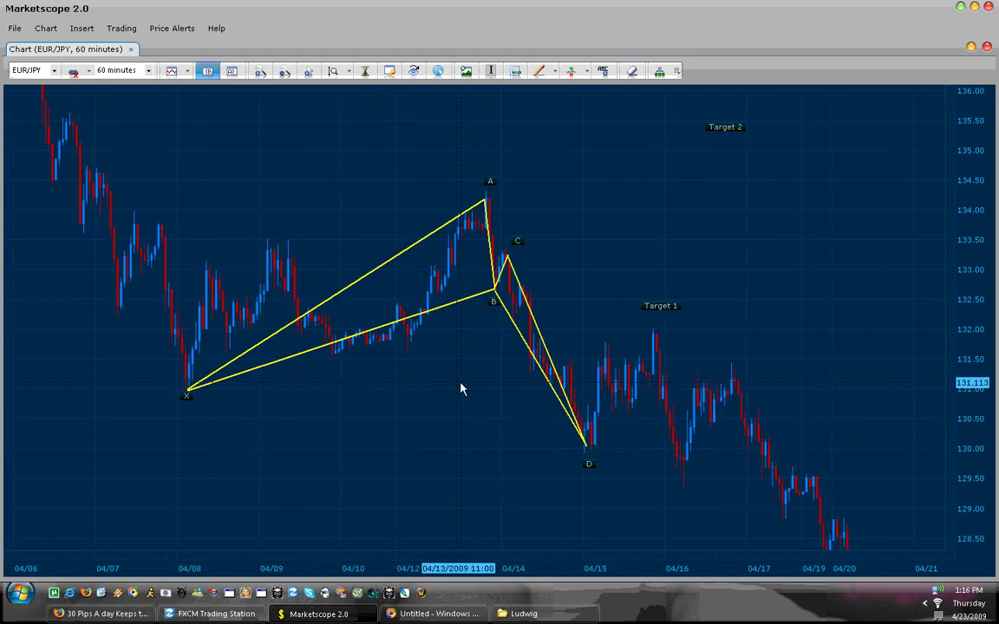
{"action": "scroll", "coordinate": [446, 386], "scroll_direction": "up", "scroll_amount": 2}
{"action": "left_click_drag", "start_coordinate": [353, 383], "coordinate": [424, 409]}
{"action": "scroll", "coordinate": [423, 409], "scroll_direction": "down", "scroll_amount": 1}
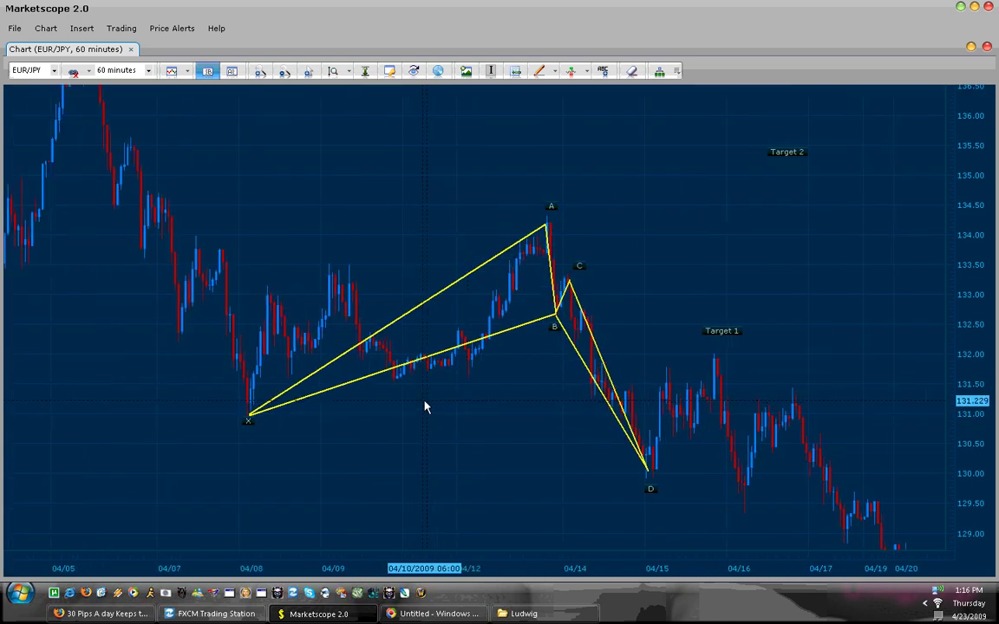